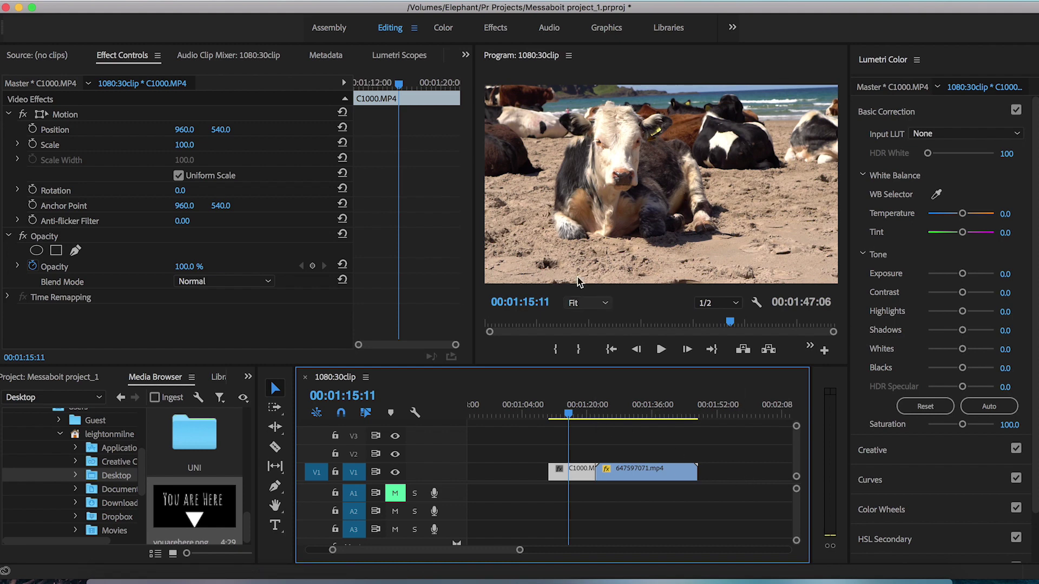
- Preview the cow footage and duplicate the C1000.MP4 clip onto track V2
{"action": "left_click", "coordinate": [572, 415]}
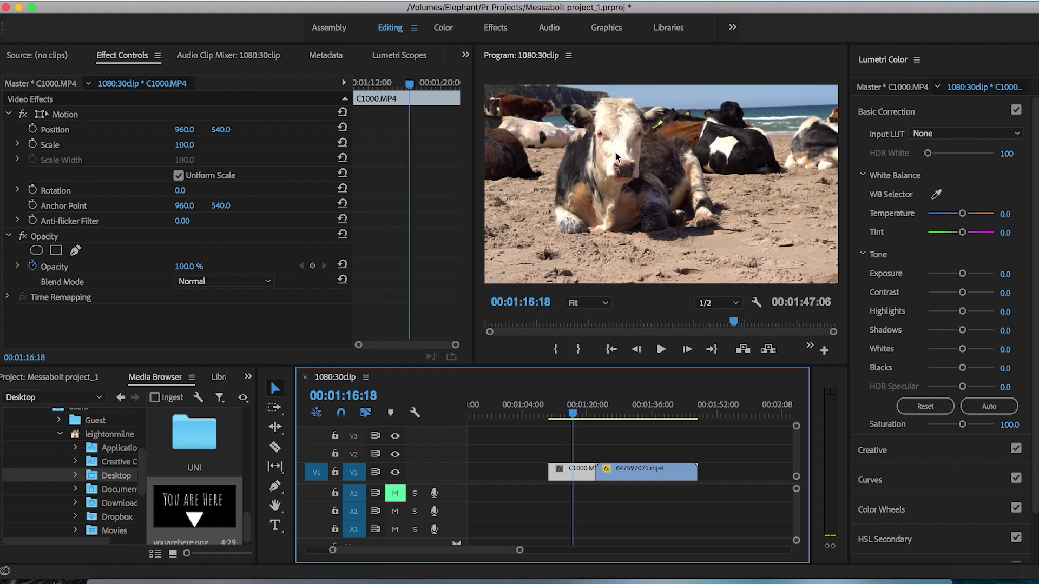
{"action": "left_click", "coordinate": [572, 416]}
{"action": "mouse_move", "coordinate": [571, 417]}
{"action": "left_mouse_down"}
{"action": "mouse_move", "coordinate": [585, 417]}
{"action": "mouse_move", "coordinate": [563, 418]}
{"action": "mouse_move", "coordinate": [577, 418]}
{"action": "left_mouse_up"}
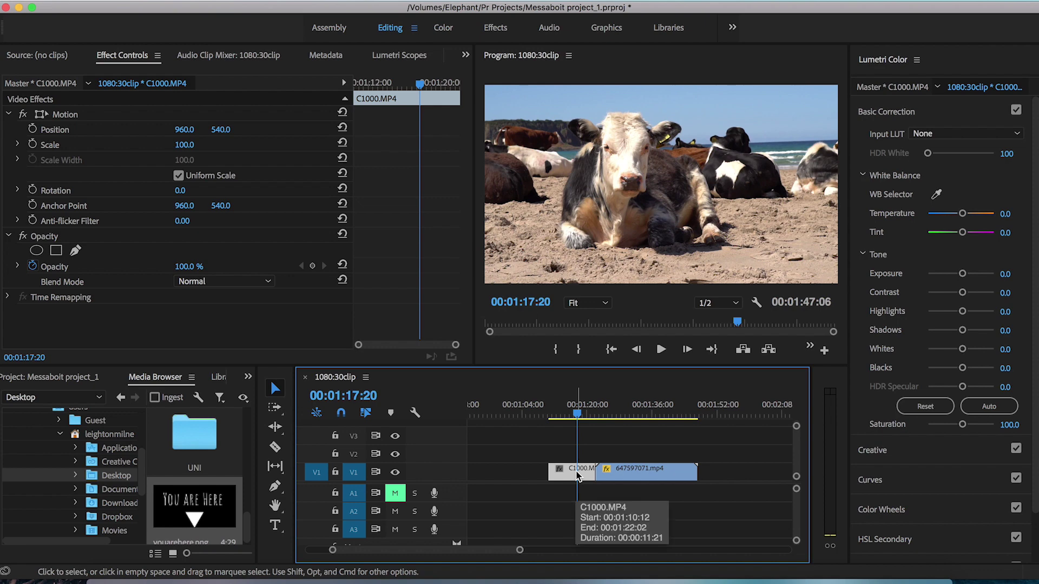
{"action": "left_click_drag", "start_coordinate": [577, 476], "coordinate": [579, 461]}
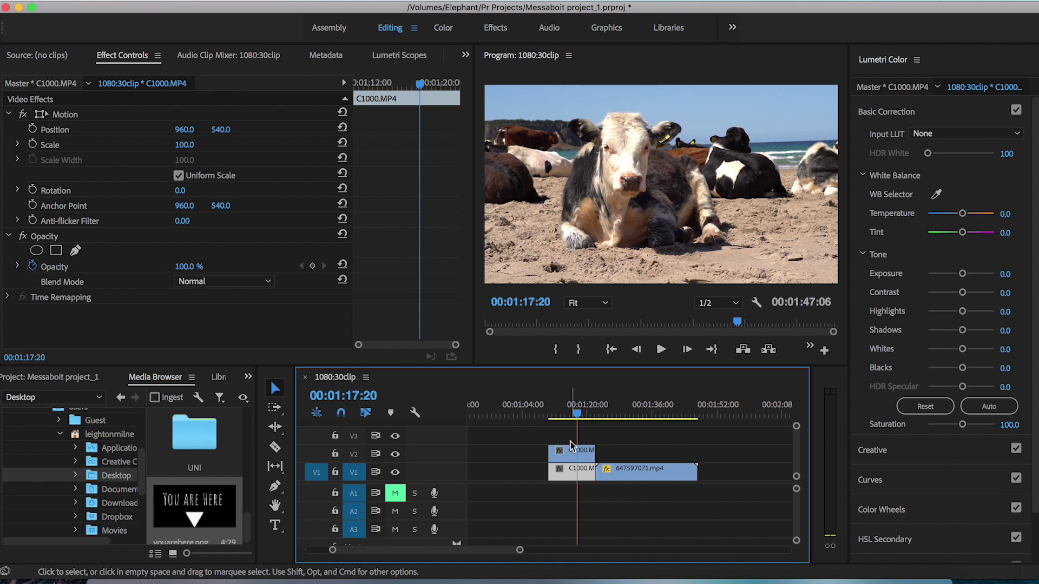
{"action": "left_click", "coordinate": [589, 455]}
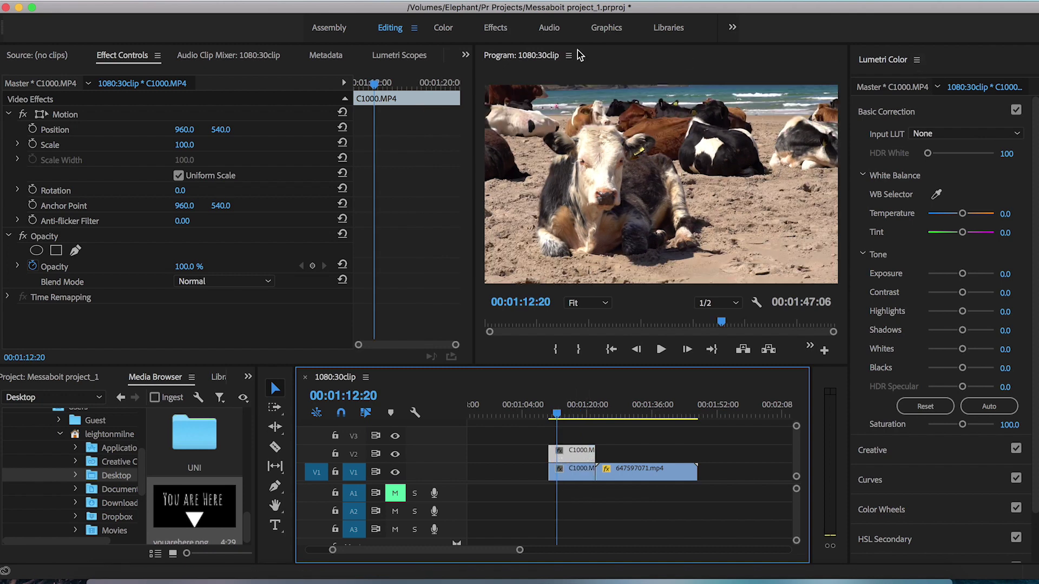
- Grade the V2 copy in Lumetri Color: Contrast 19.6, Highlights -15.2, Blacks -8.7, Sharpen 6.5
{"action": "left_click", "coordinate": [410, 2]}
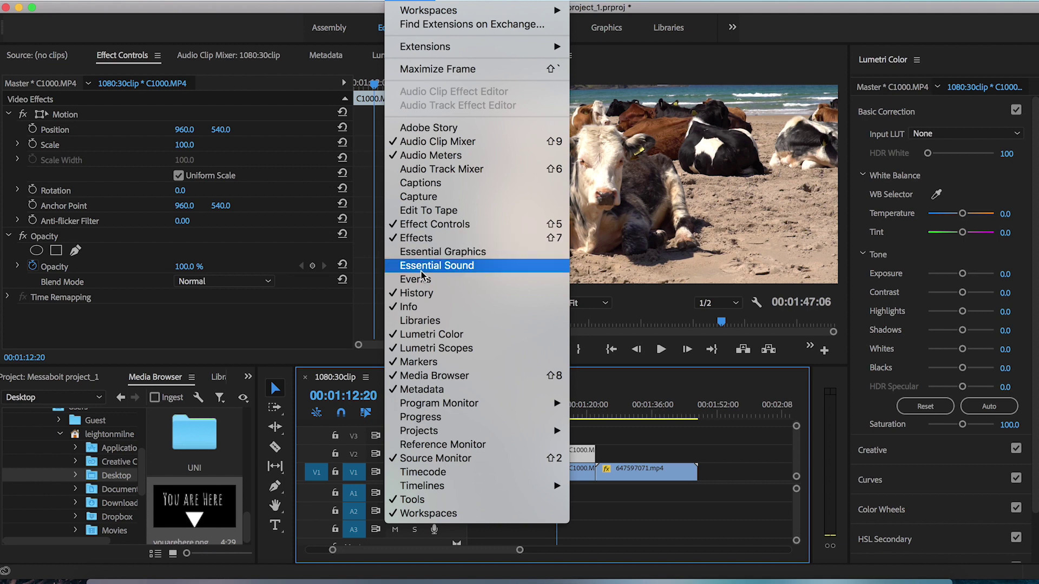
{"action": "left_click", "coordinate": [423, 335]}
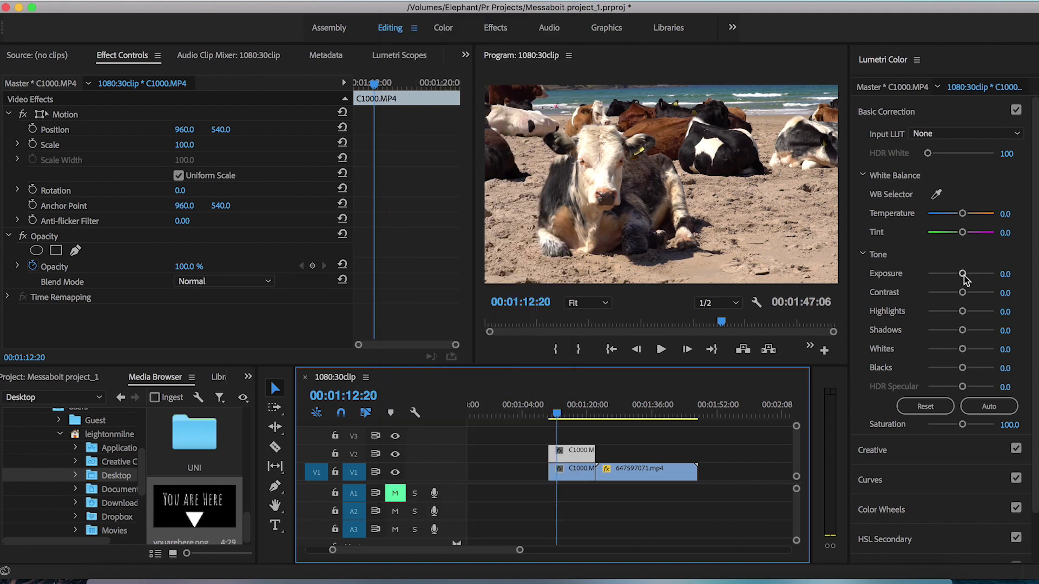
{"action": "left_click", "coordinate": [962, 274]}
{"action": "left_click_drag", "start_coordinate": [962, 312], "coordinate": [960, 354]}
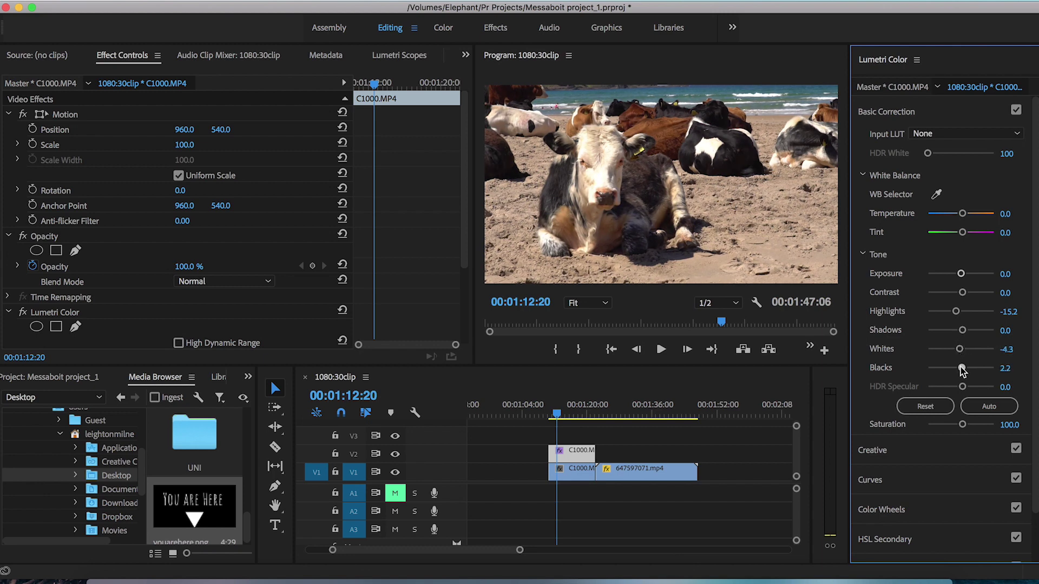
{"action": "left_click_drag", "start_coordinate": [961, 370], "coordinate": [957, 371]}
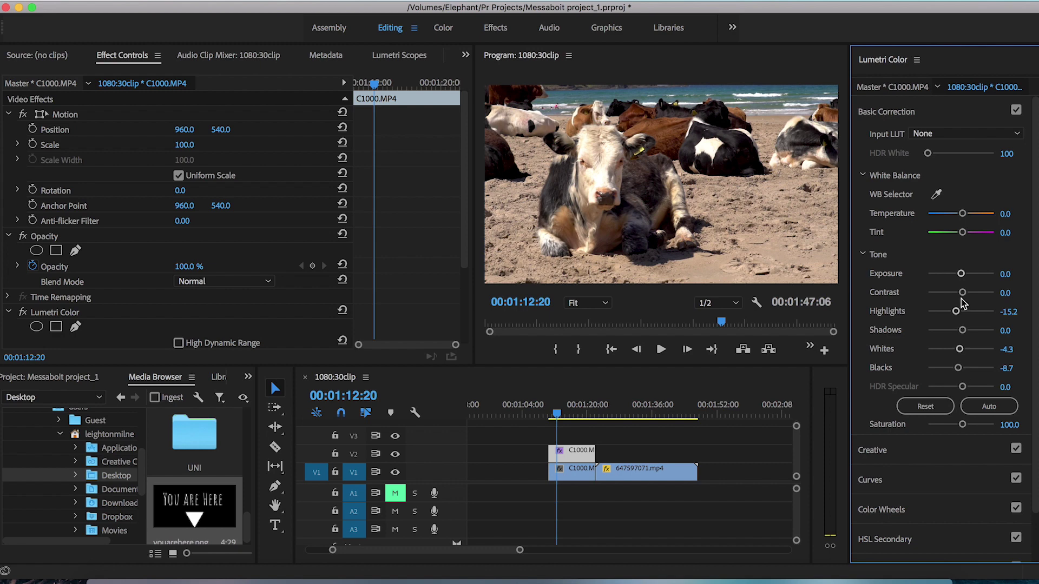
{"action": "left_click_drag", "start_coordinate": [962, 292], "coordinate": [957, 274]}
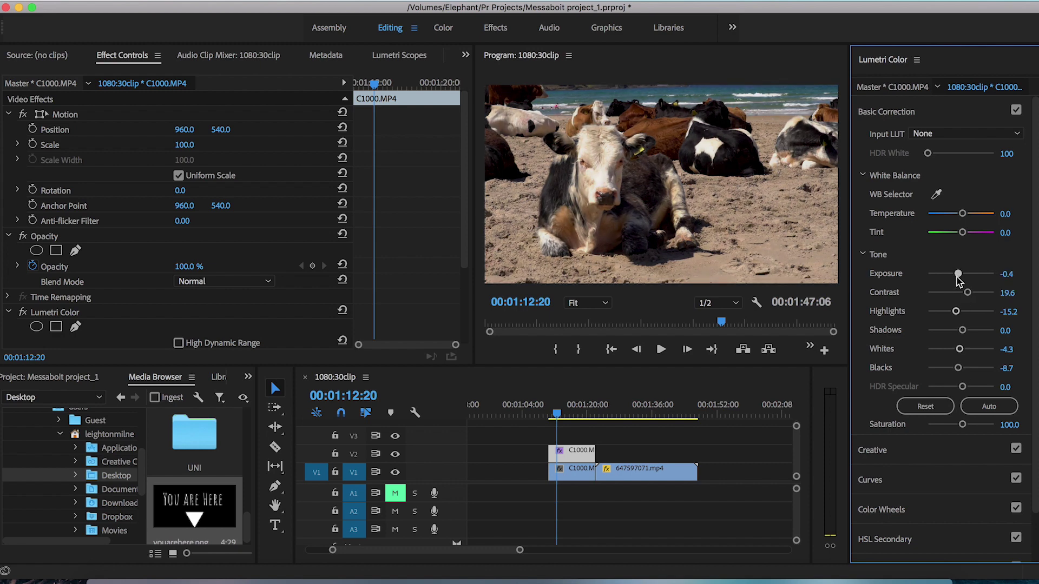
{"action": "left_click_drag", "start_coordinate": [961, 215], "coordinate": [963, 214]}
{"action": "left_click", "coordinate": [946, 450]}
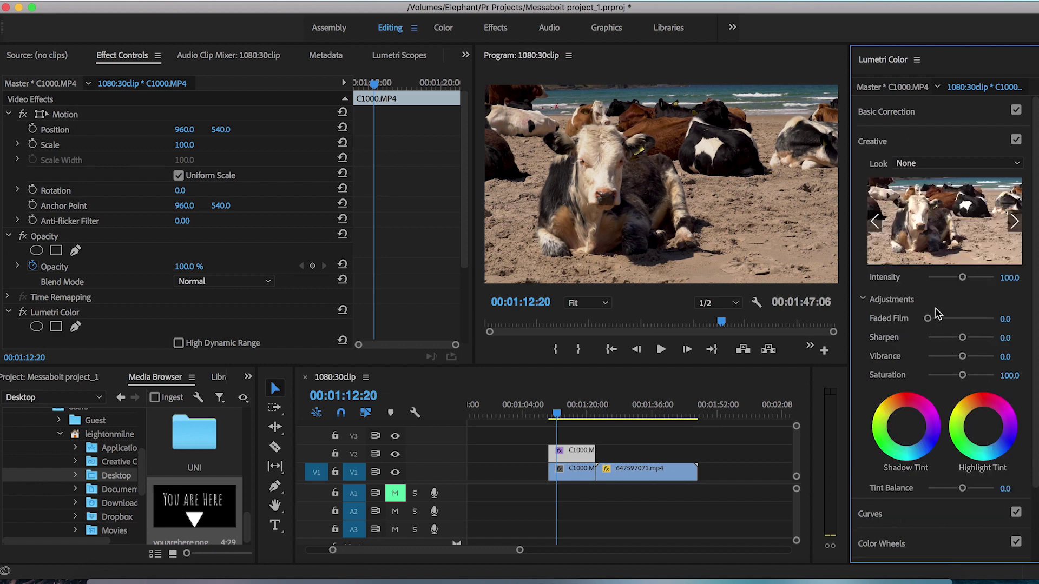
{"action": "left_click_drag", "start_coordinate": [963, 337], "coordinate": [963, 337]}
- Add an ellipse opacity mask over the cow's head, leaving it uninverted
{"action": "left_click", "coordinate": [36, 252]}
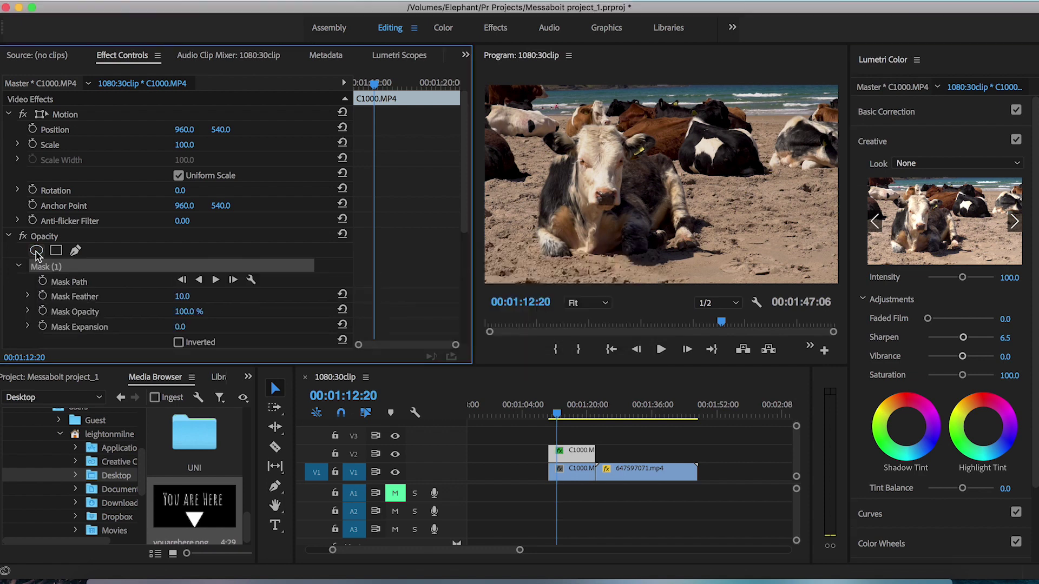
{"action": "left_click_drag", "start_coordinate": [669, 187], "coordinate": [611, 171]}
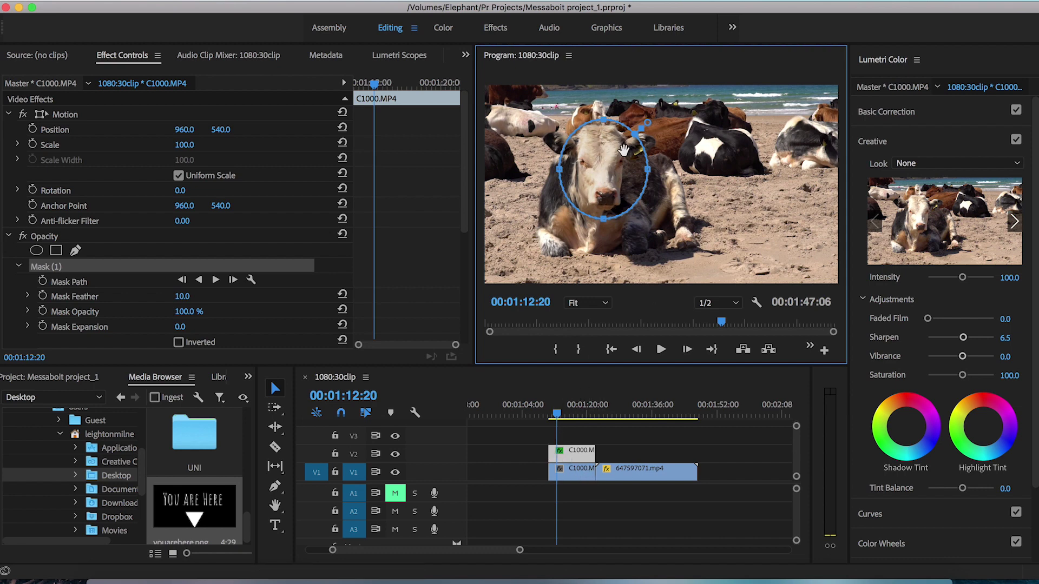
{"action": "left_click_drag", "start_coordinate": [617, 151], "coordinate": [712, 173]}
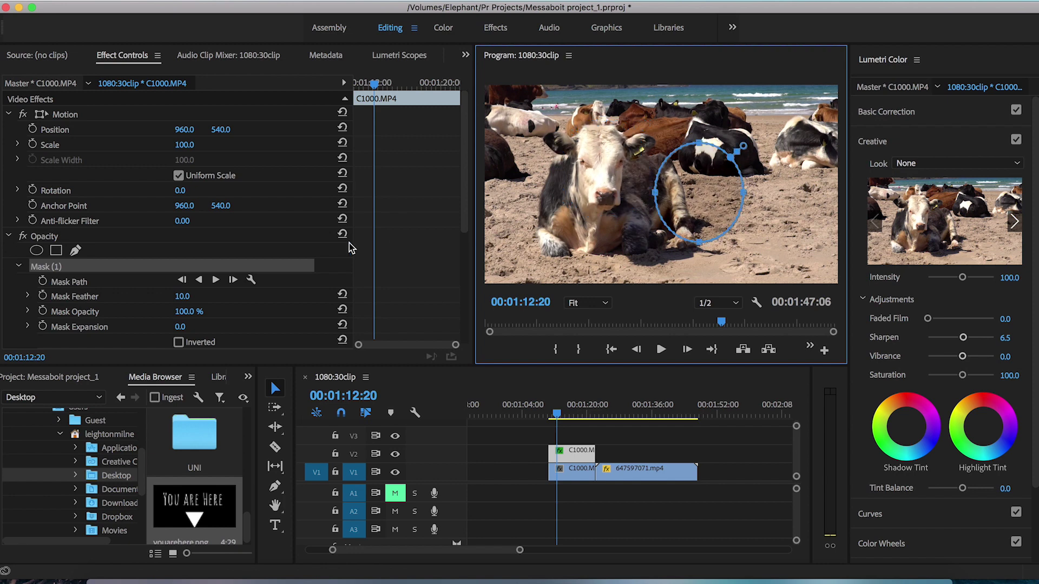
{"action": "left_click", "coordinate": [178, 343]}
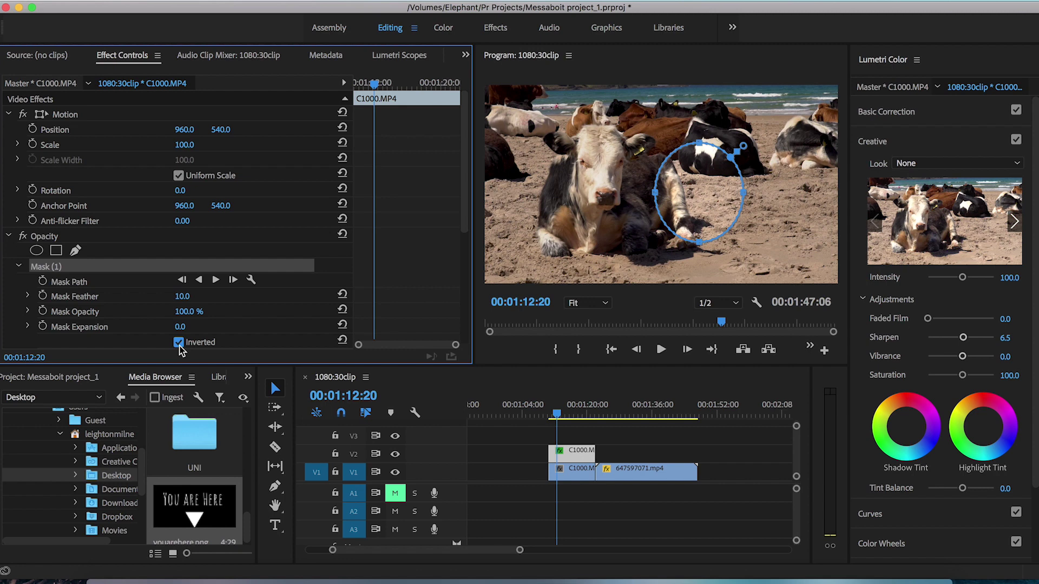
{"action": "left_click", "coordinate": [179, 343]}
- Reshape the mask into a tall, slightly rotated ellipse centred on the front cow's face
{"action": "left_click", "coordinate": [655, 193]}
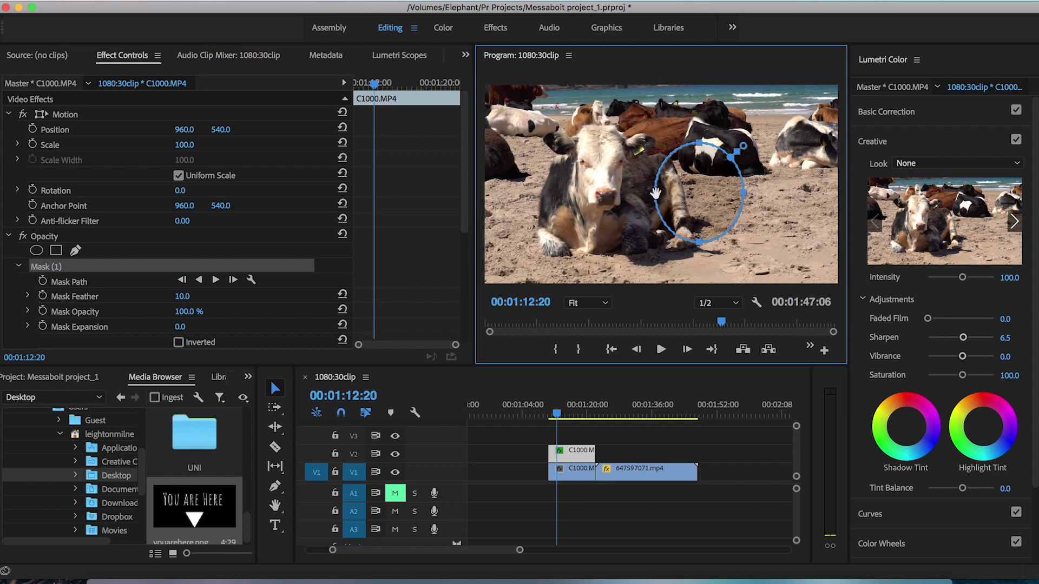
{"action": "left_click_drag", "start_coordinate": [656, 193], "coordinate": [631, 116]}
{"action": "mouse_move", "coordinate": [589, 157]}
{"action": "left_mouse_down"}
{"action": "mouse_move", "coordinate": [614, 164]}
{"action": "mouse_move", "coordinate": [604, 162]}
{"action": "left_mouse_up"}
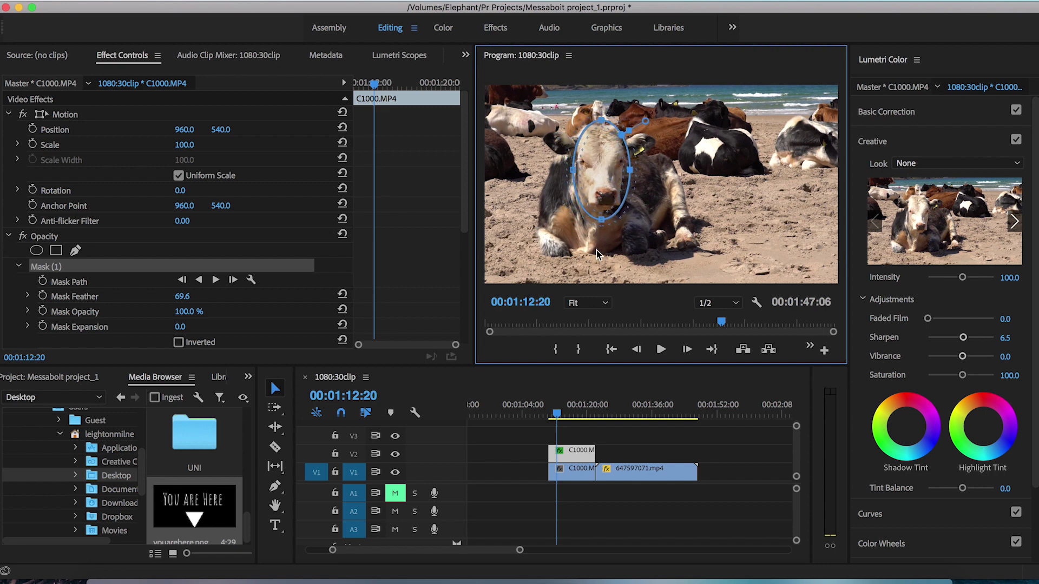
{"action": "left_click_drag", "start_coordinate": [606, 233], "coordinate": [610, 237]}
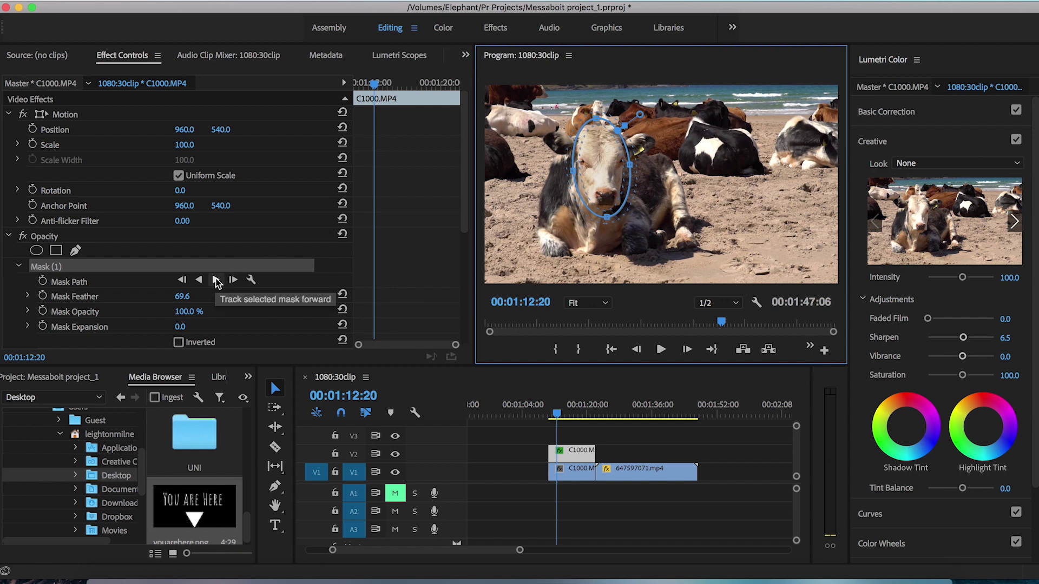
- Track the face mask forward to the clip's end, then track it backward from the start frame
{"action": "left_click", "coordinate": [216, 283]}
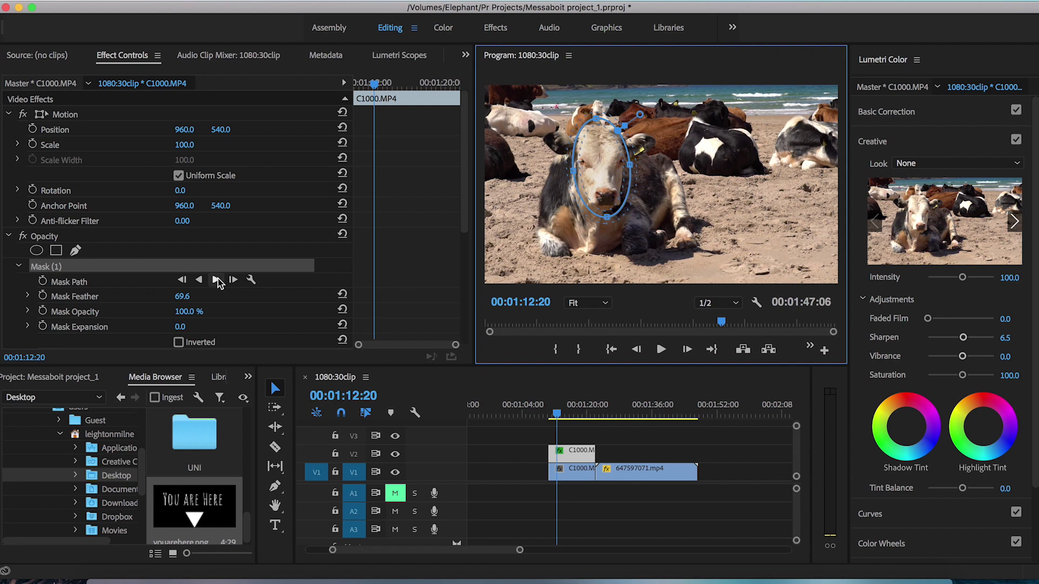
{"action": "left_click", "coordinate": [216, 280]}
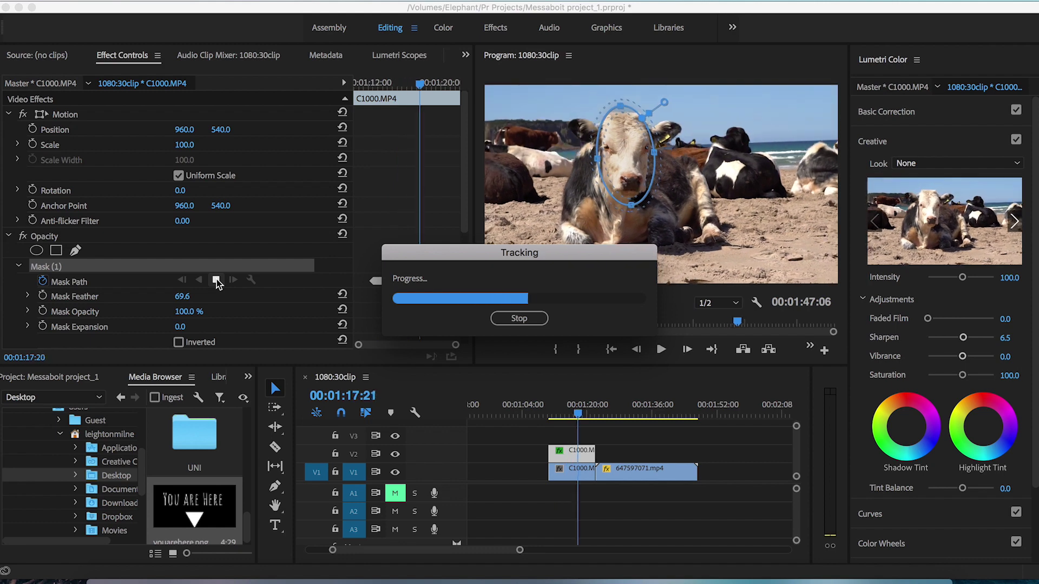
{"action": "left_click_drag", "start_coordinate": [378, 86], "coordinate": [378, 88]}
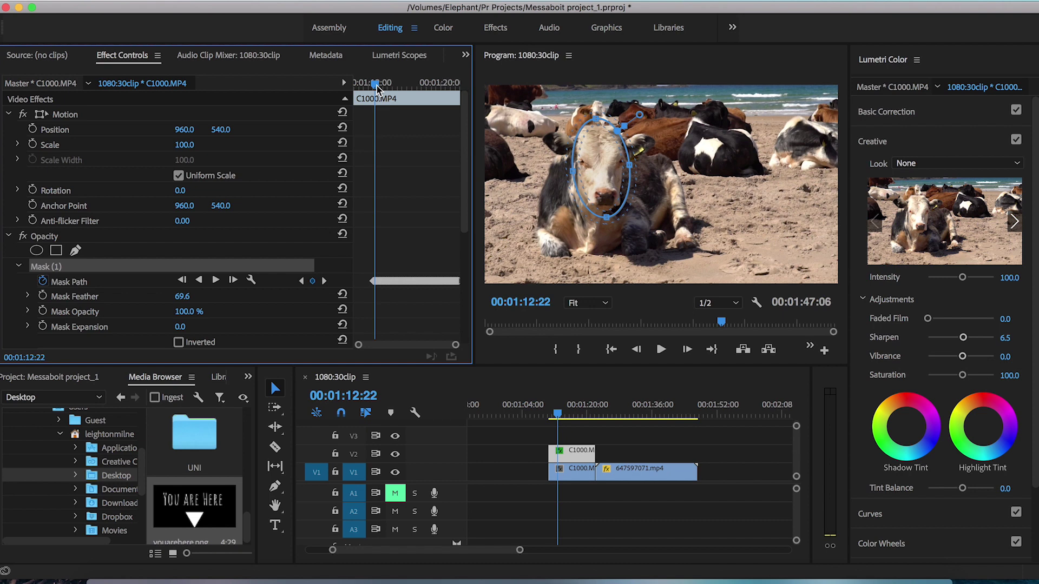
{"action": "left_click_drag", "start_coordinate": [377, 88], "coordinate": [378, 88]}
{"action": "left_click", "coordinate": [200, 280]}
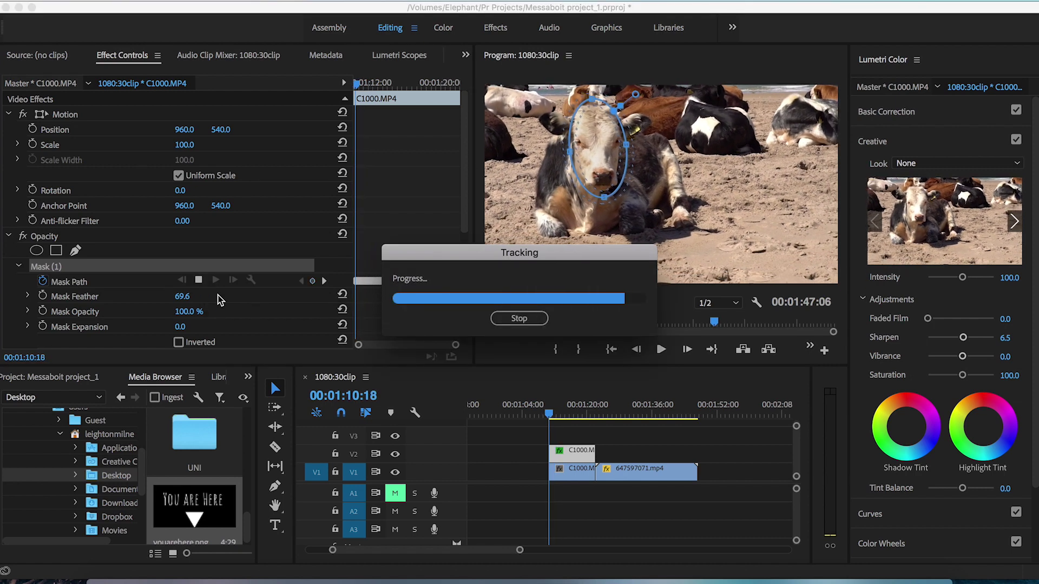
- Play back the masked section with V2 output on to check the mask follows the cow
{"action": "left_click", "coordinate": [394, 457]}
{"action": "key", "text": "space"}
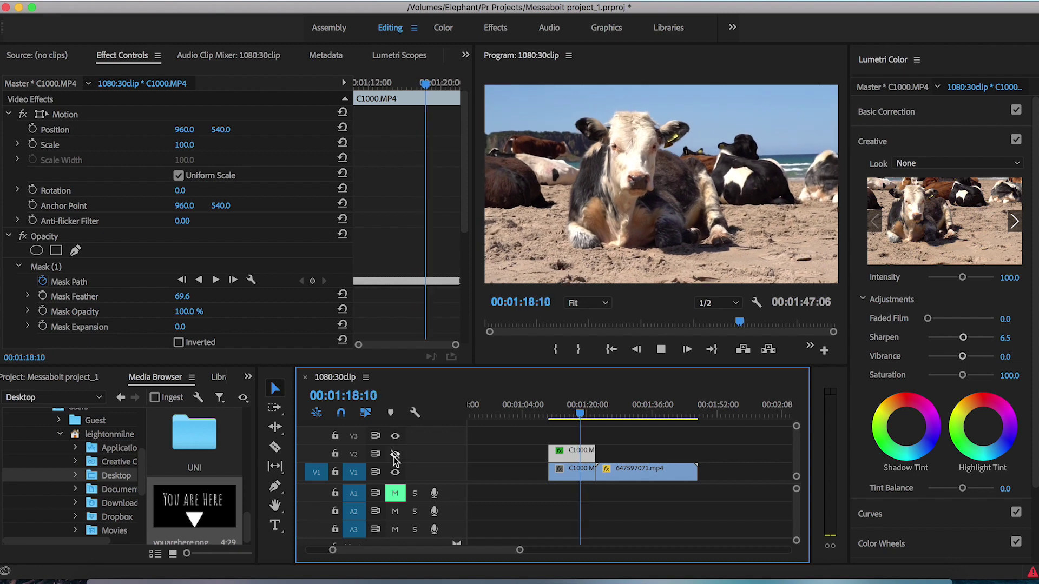
{"action": "left_click", "coordinate": [394, 457]}
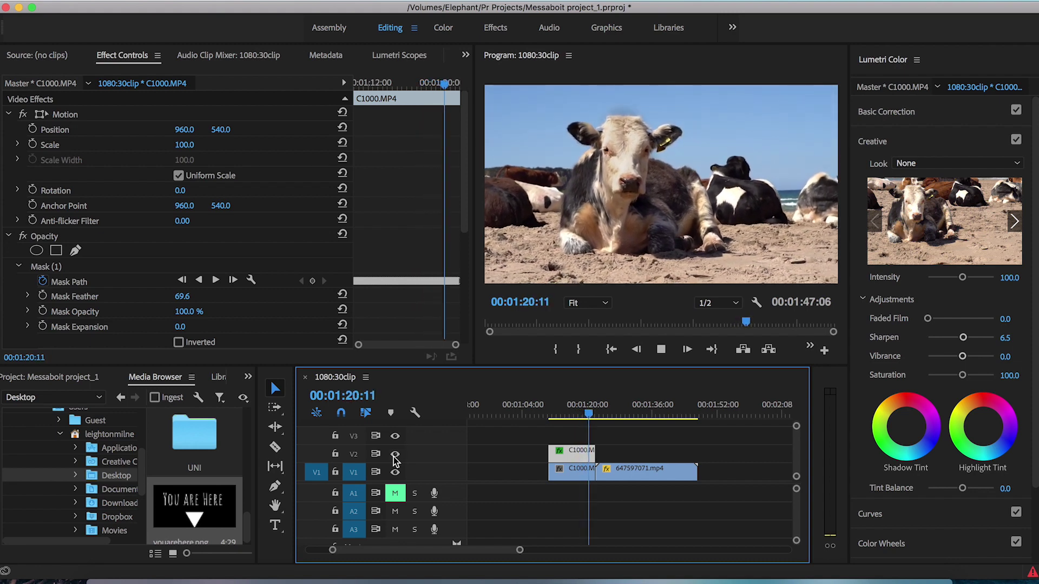
{"action": "left_click", "coordinate": [572, 472]}
{"action": "key", "text": "space"}
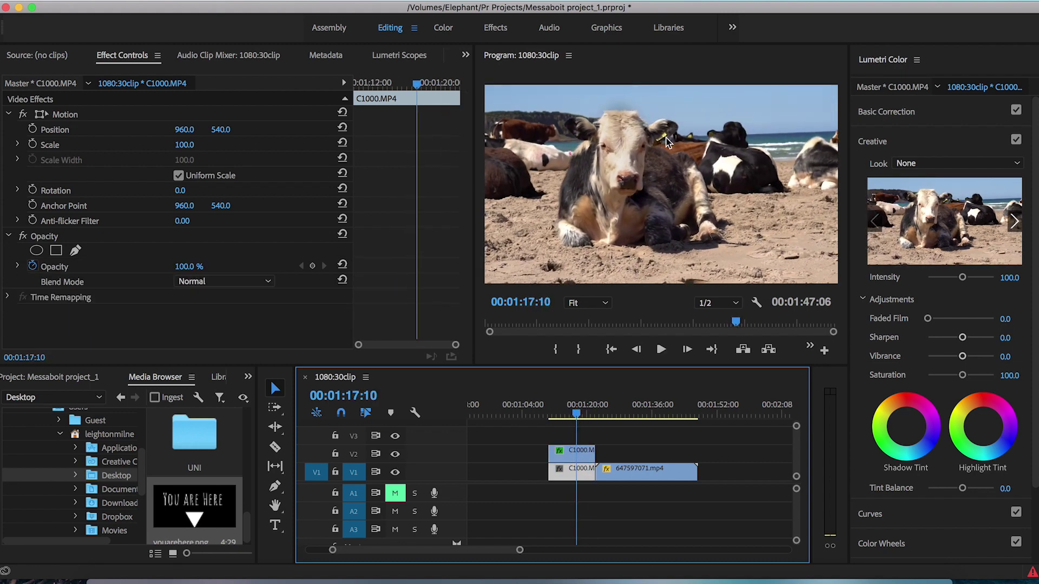
{"action": "key", "text": "space"}
- Tighten the mask's top edge over the head and track it forward three frames
{"action": "left_click", "coordinate": [574, 472]}
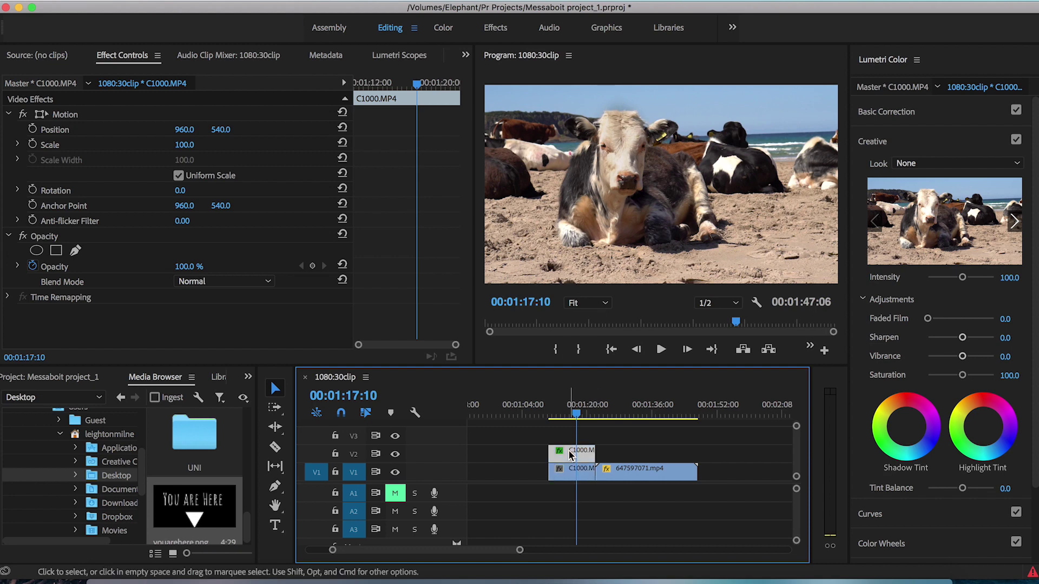
{"action": "left_click", "coordinate": [59, 269]}
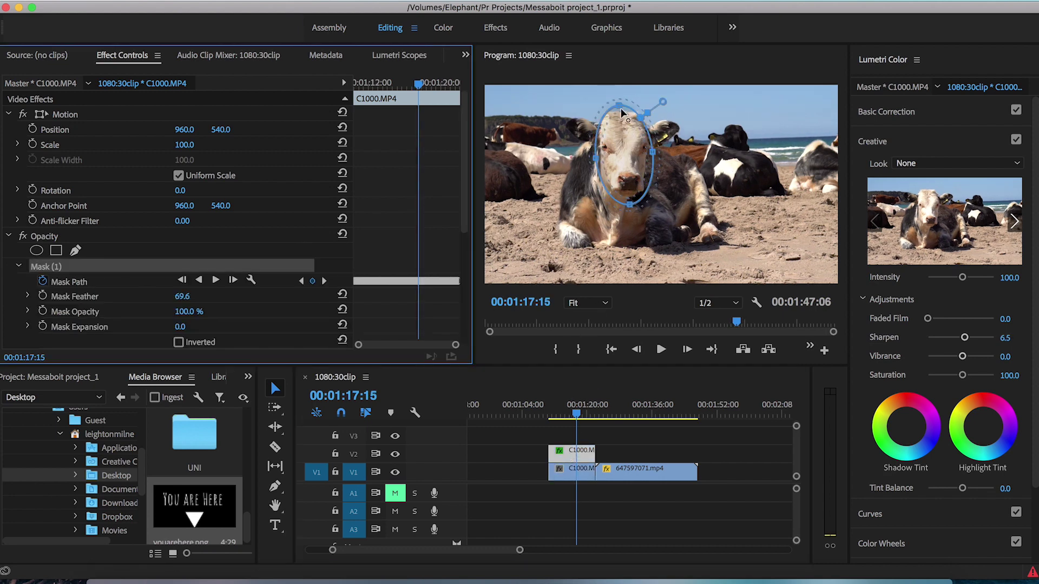
{"action": "left_click_drag", "start_coordinate": [619, 106], "coordinate": [619, 109]}
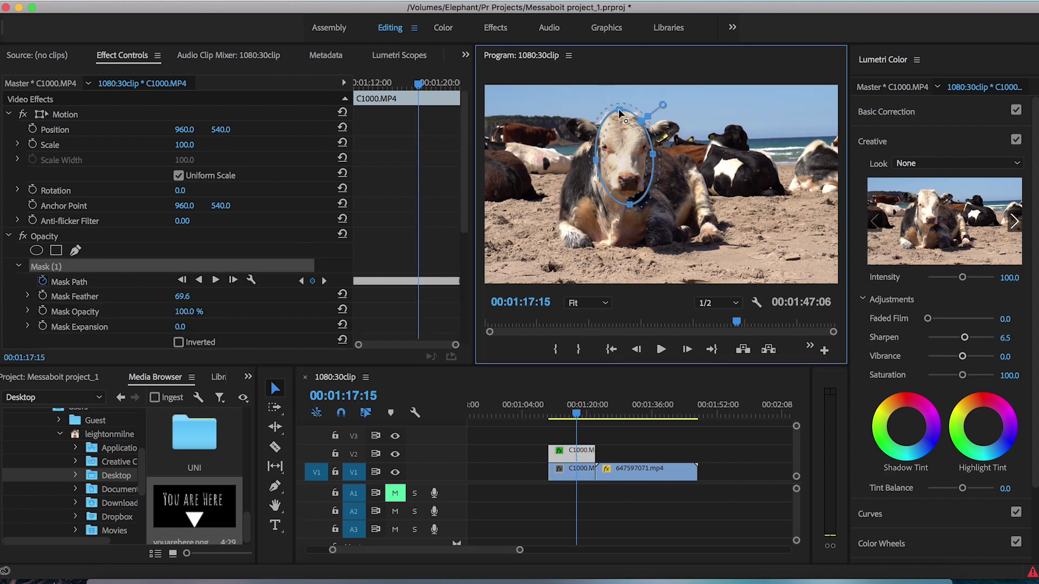
{"action": "left_click", "coordinate": [234, 281]}
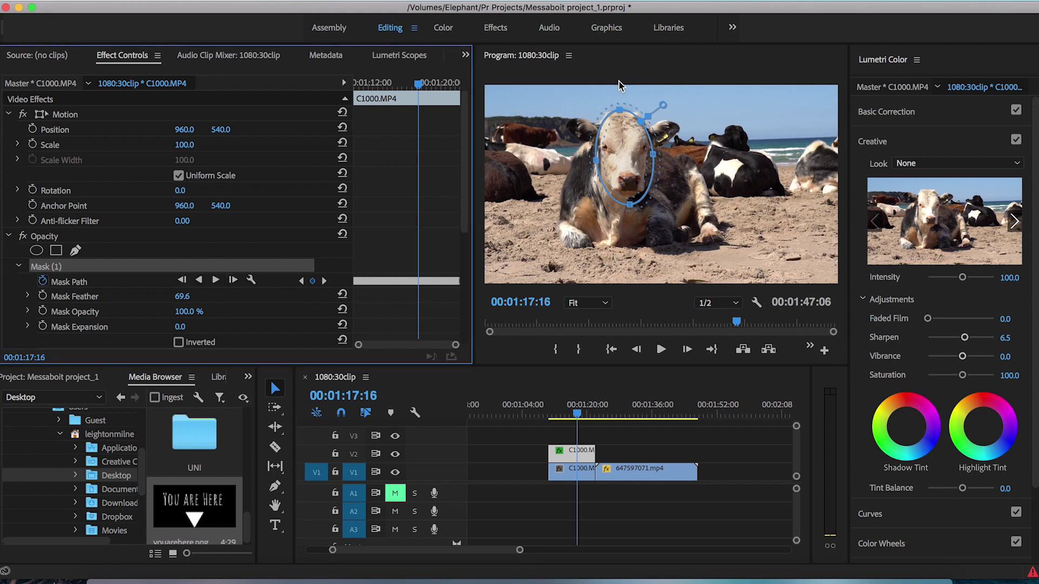
{"action": "left_click", "coordinate": [236, 279]}
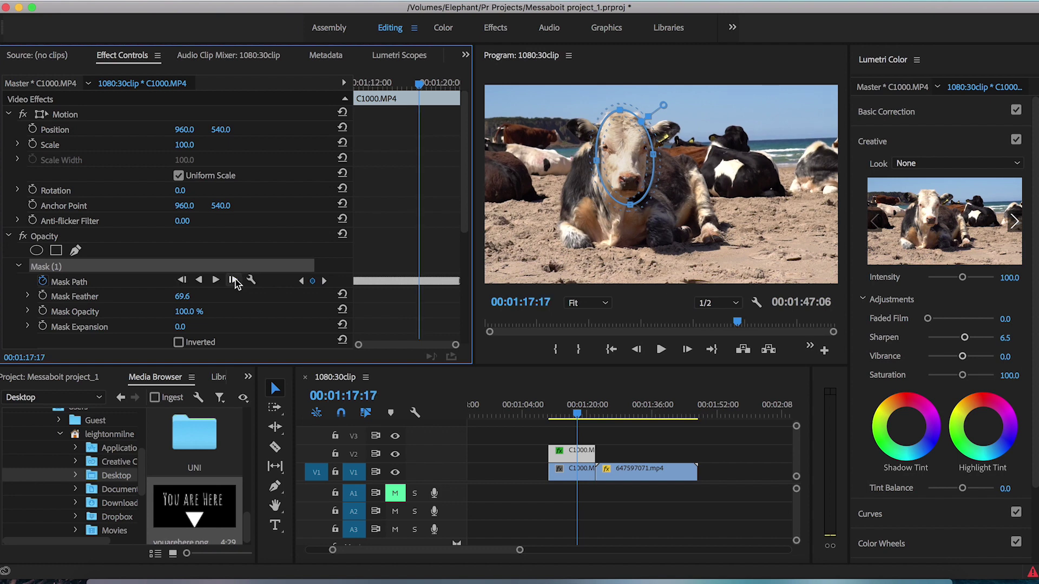
{"action": "left_click", "coordinate": [236, 280]}
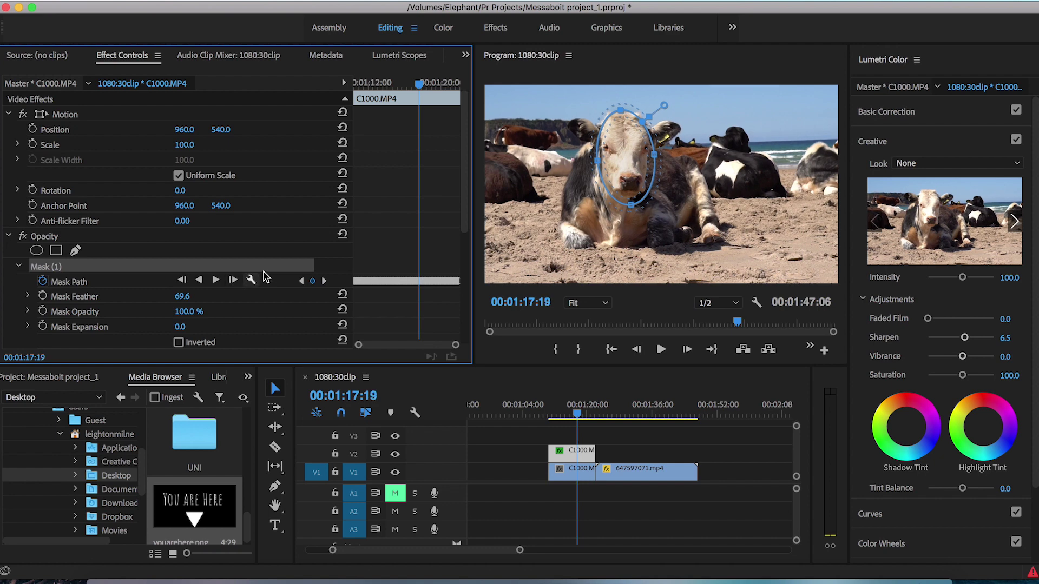
- Refit the mask's top point and keep tracking frame by frame up to 00:01:17:22
{"action": "left_click", "coordinate": [624, 115]}
{"action": "left_click_drag", "start_coordinate": [624, 112], "coordinate": [623, 110]}
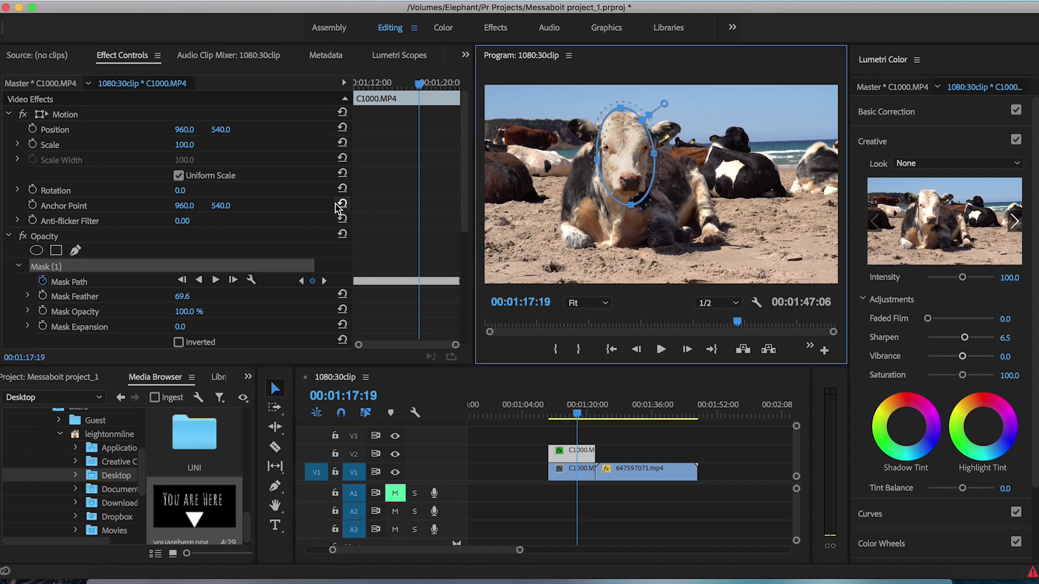
{"action": "left_click", "coordinate": [236, 280]}
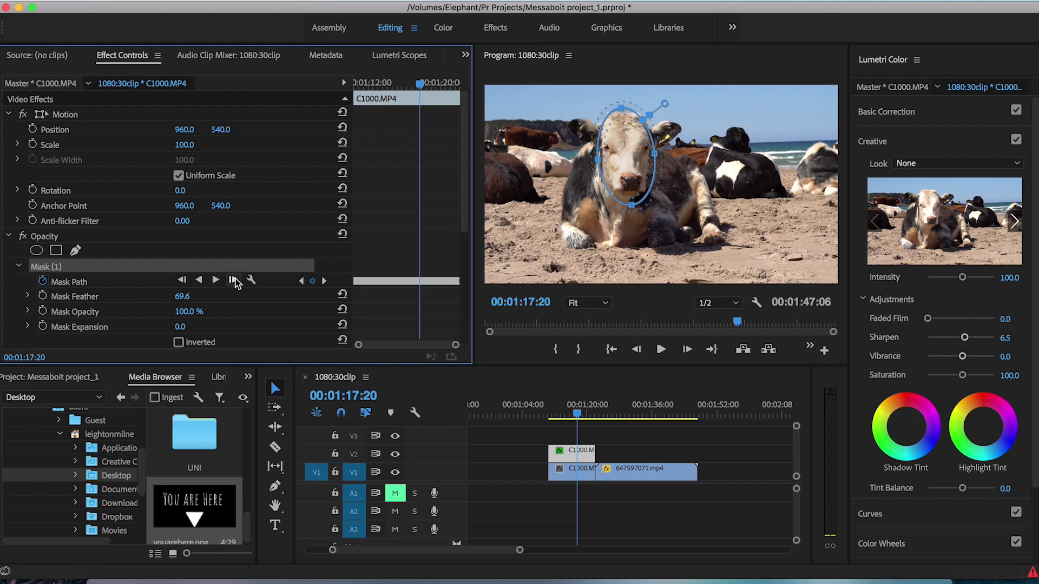
{"action": "left_click_drag", "start_coordinate": [620, 107], "coordinate": [622, 114]}
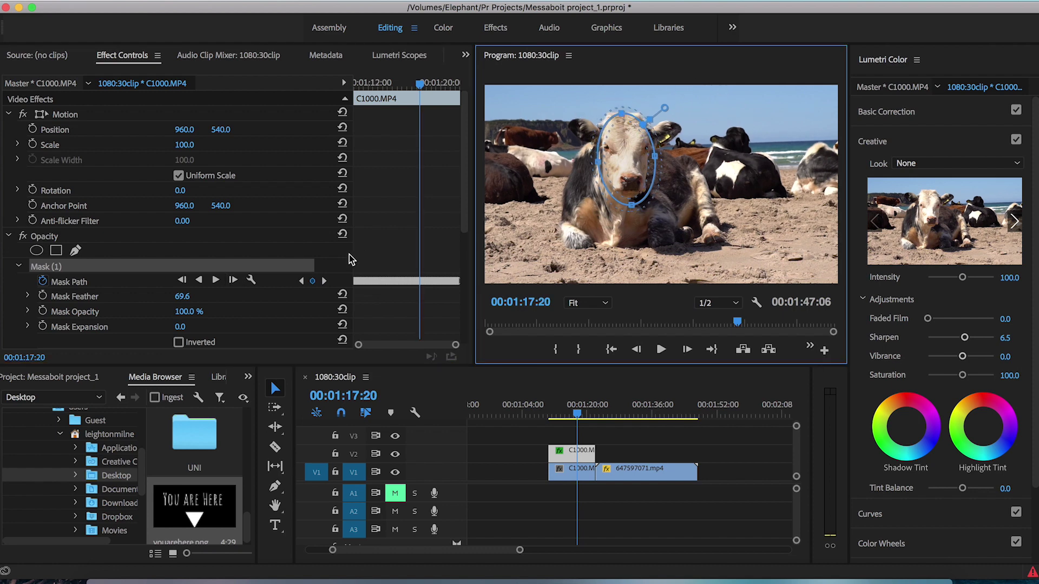
{"action": "left_click", "coordinate": [234, 281]}
{"action": "left_click", "coordinate": [234, 281]}
{"action": "left_click", "coordinate": [234, 280]}
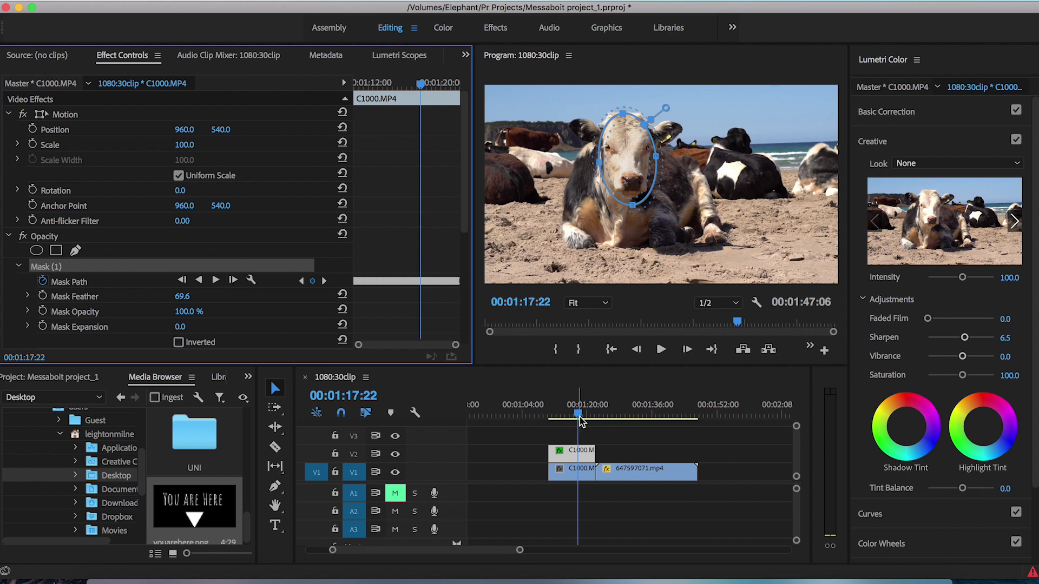
{"action": "left_click_drag", "start_coordinate": [579, 421], "coordinate": [654, 422]}
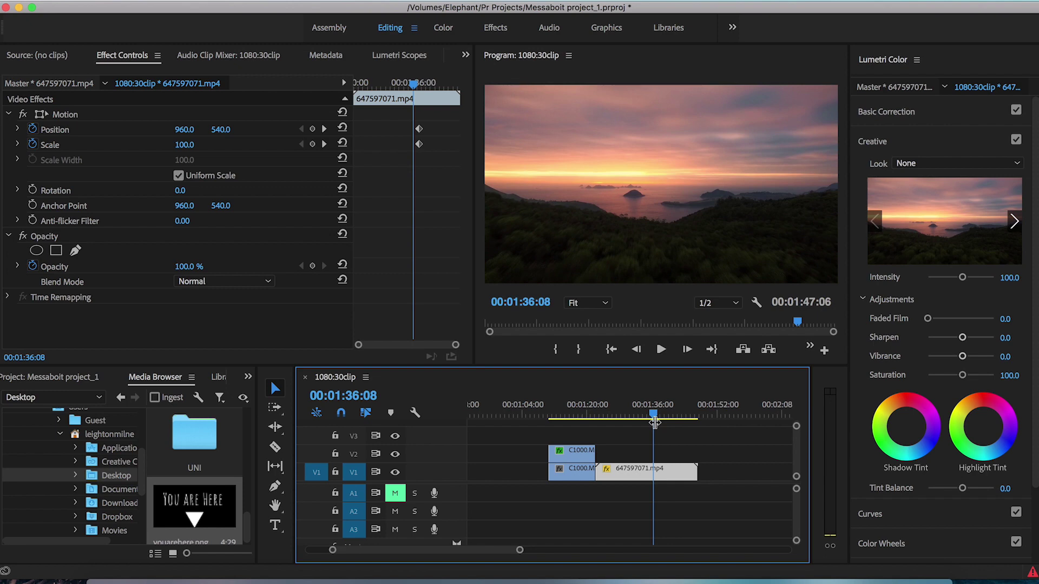
- Place the You are Here graphic, hide its track, and duplicate the sunset clip onto V2
{"action": "left_click_drag", "start_coordinate": [200, 512], "coordinate": [663, 435]}
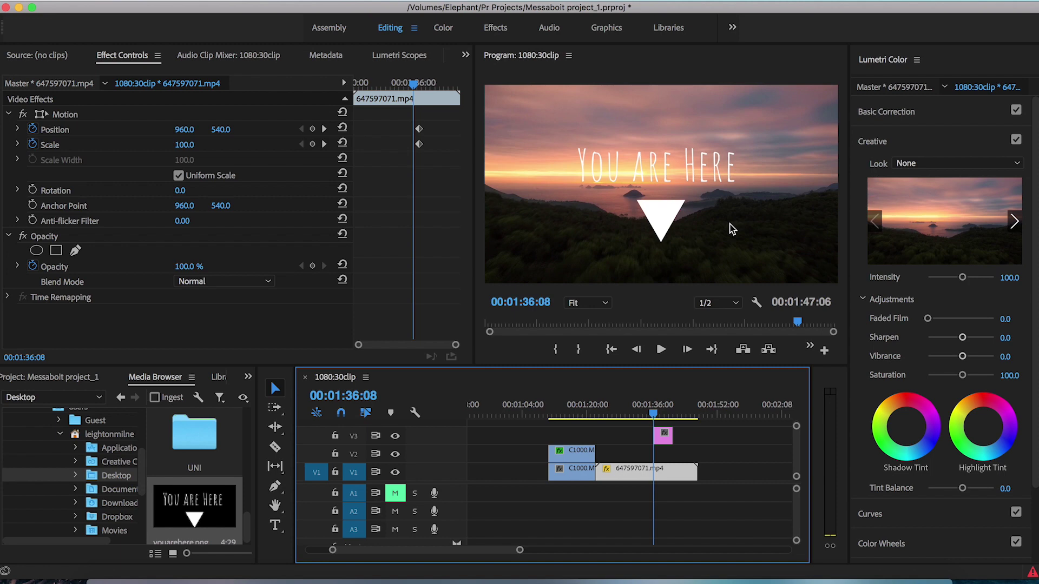
{"action": "left_click", "coordinate": [395, 436]}
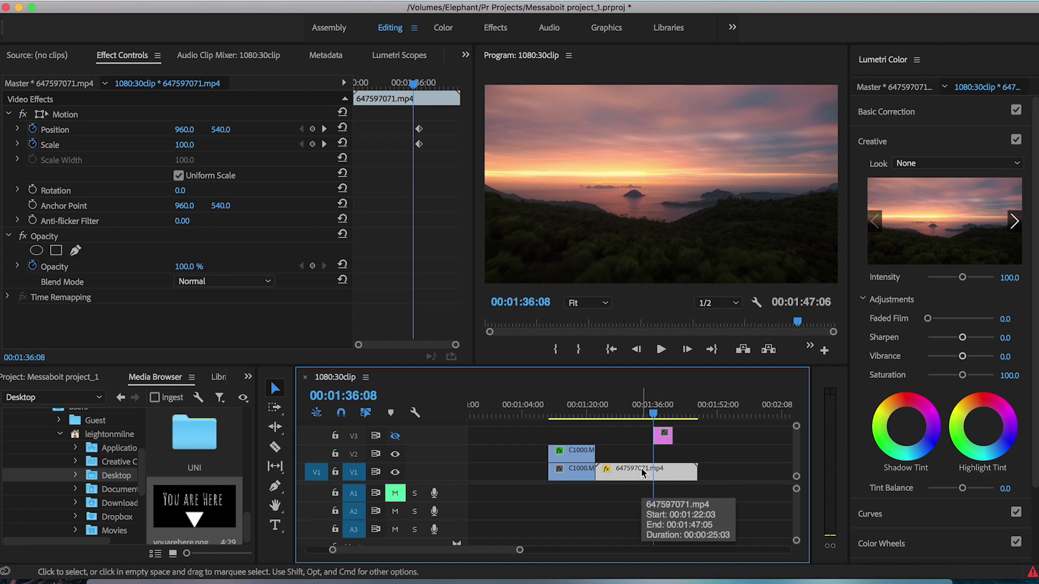
{"action": "left_click_drag", "start_coordinate": [642, 472], "coordinate": [641, 441]}
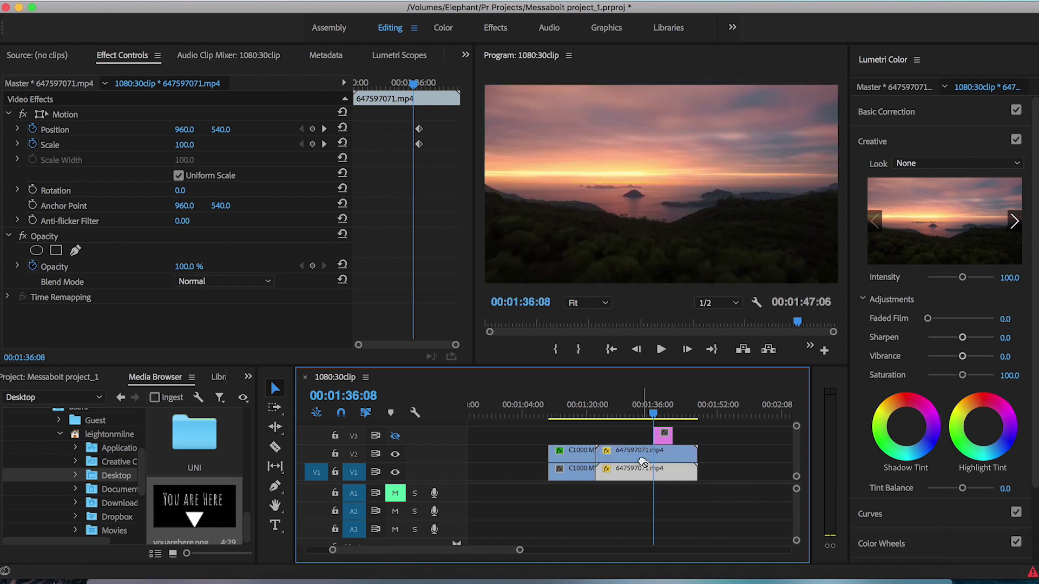
{"action": "left_click", "coordinate": [644, 457]}
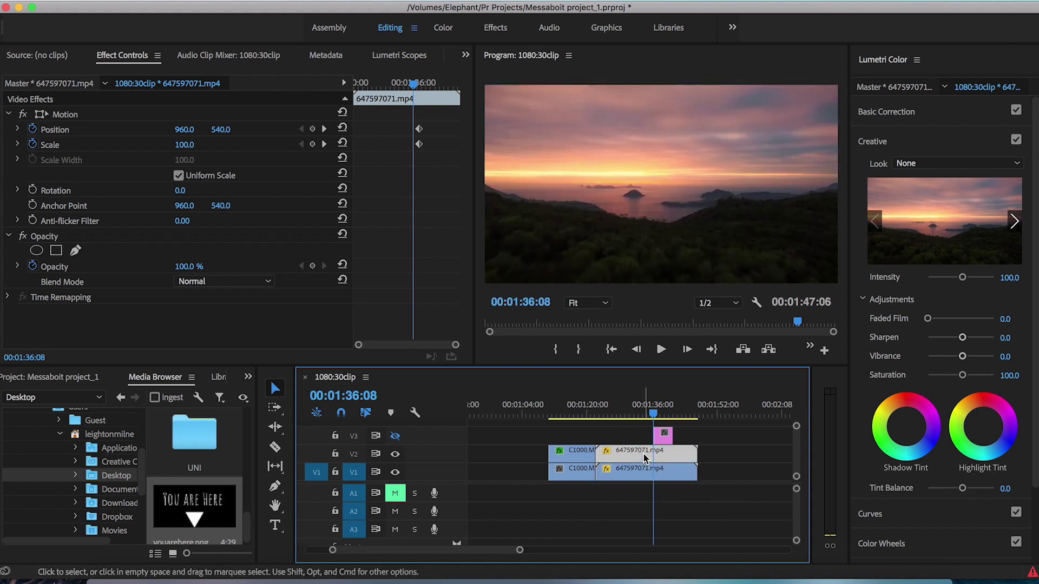
- Raise the sunset copy's Exposure to 3.8 and shrink an ellipse mask onto the hills
{"action": "left_click", "coordinate": [887, 112]}
{"action": "left_click_drag", "start_coordinate": [963, 274], "coordinate": [985, 277]}
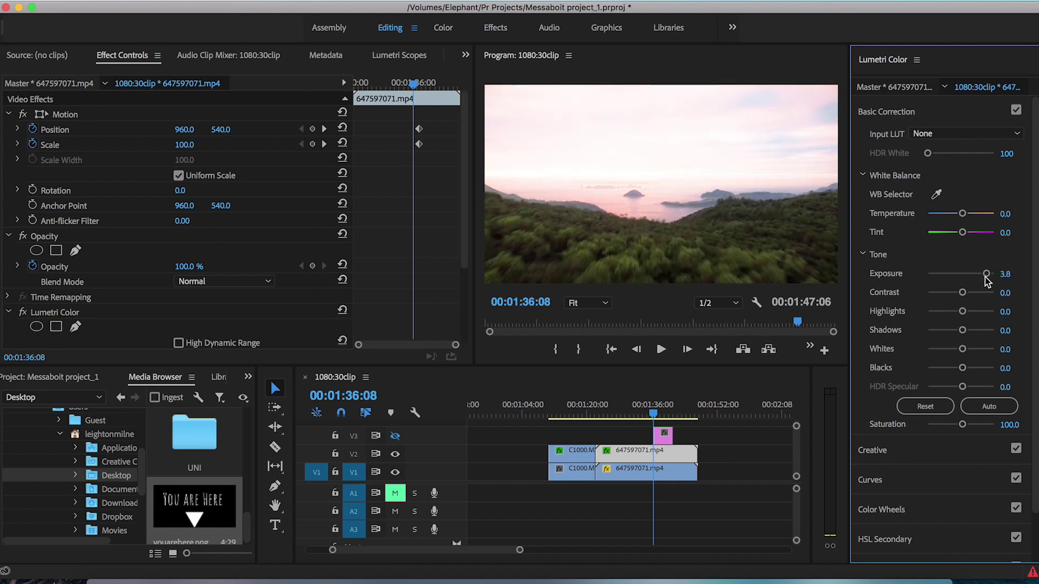
{"action": "left_click", "coordinate": [36, 251]}
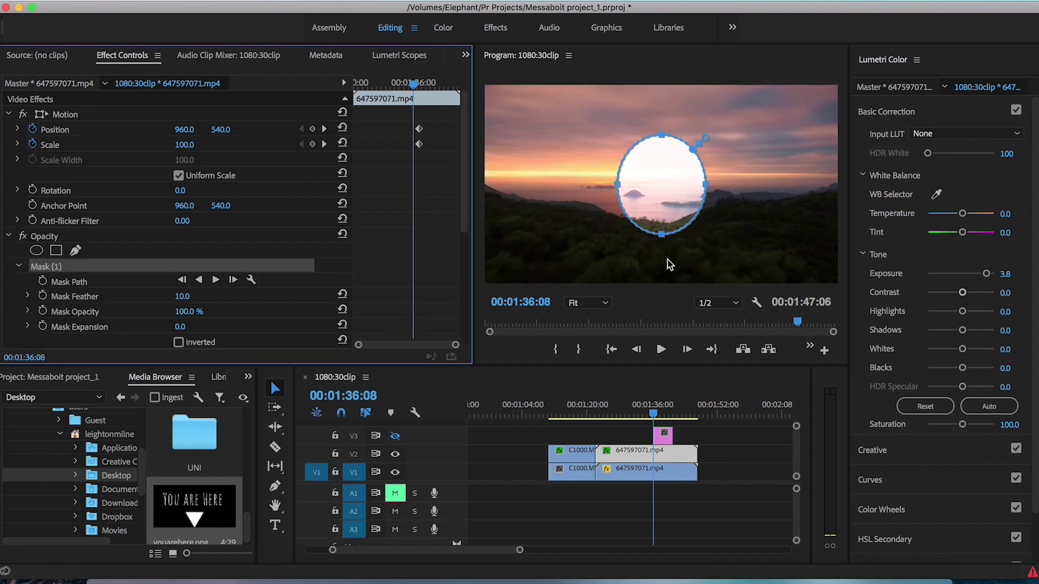
{"action": "left_click", "coordinate": [662, 140]}
{"action": "left_click_drag", "start_coordinate": [662, 140], "coordinate": [736, 226]}
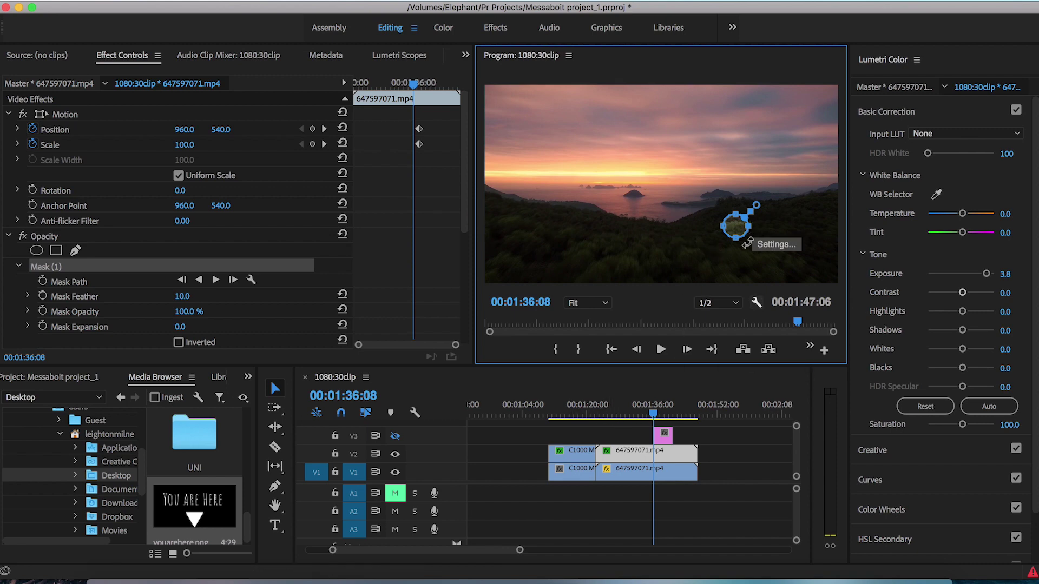
- Track the hill mask forward to 00:01:41:00, then backward from 00:01:36:10
{"action": "left_click", "coordinate": [216, 279]}
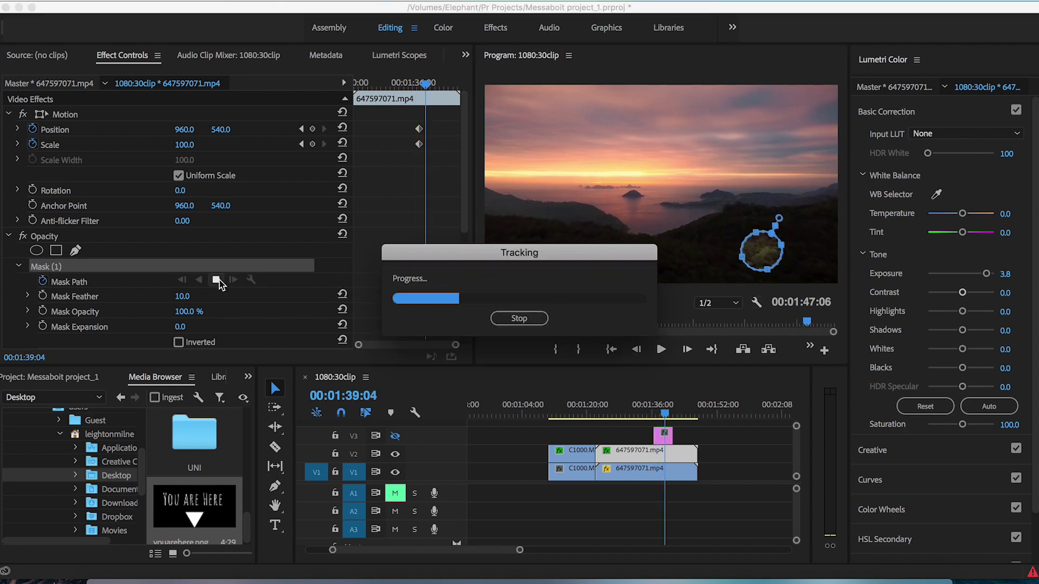
{"action": "left_click", "coordinate": [508, 319]}
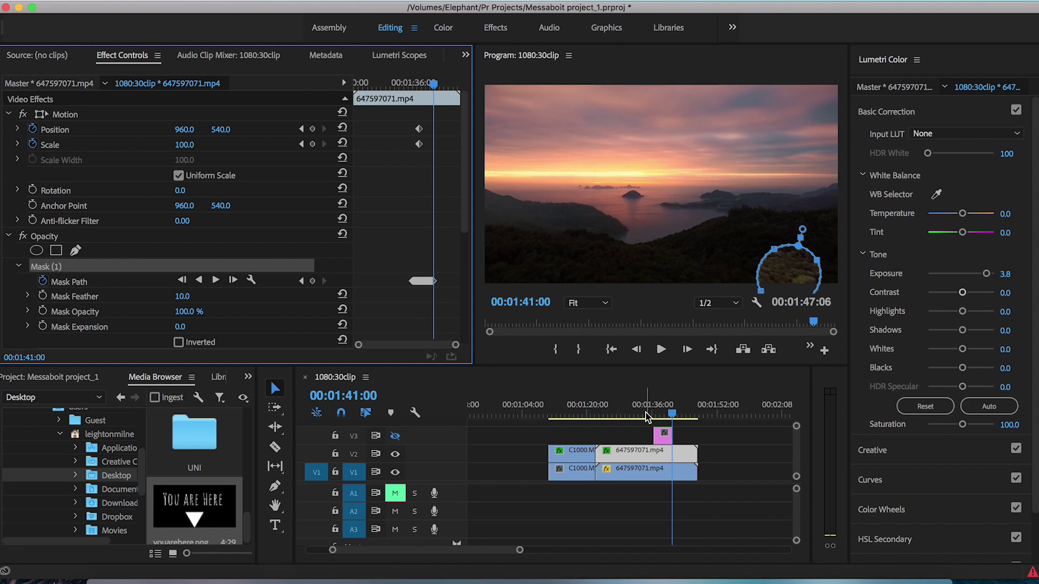
{"action": "mouse_move", "coordinate": [645, 412]}
{"action": "left_mouse_down"}
{"action": "mouse_move", "coordinate": [637, 415]}
{"action": "mouse_move", "coordinate": [653, 417]}
{"action": "left_mouse_up"}
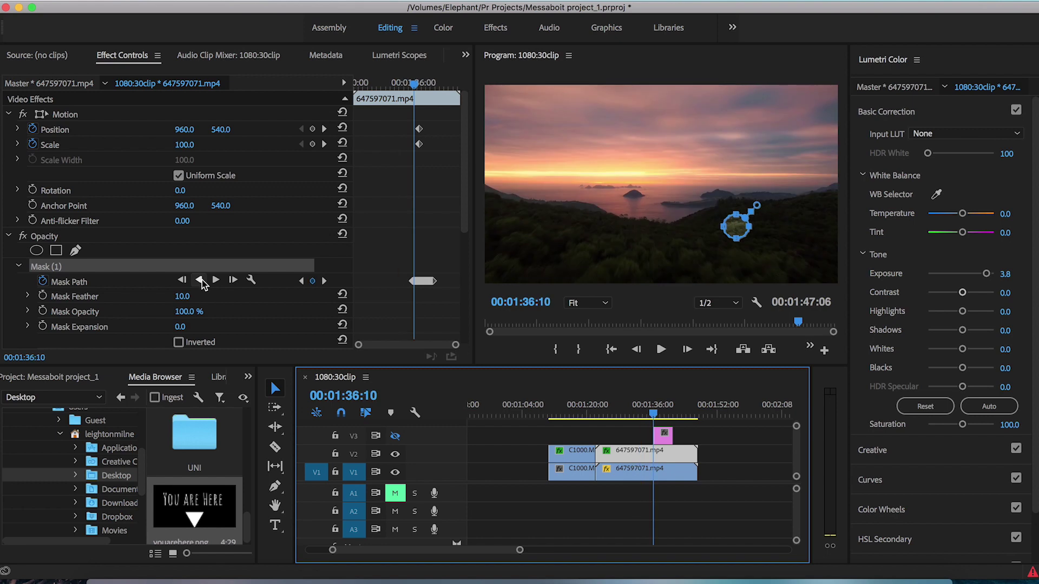
{"action": "left_click", "coordinate": [200, 279]}
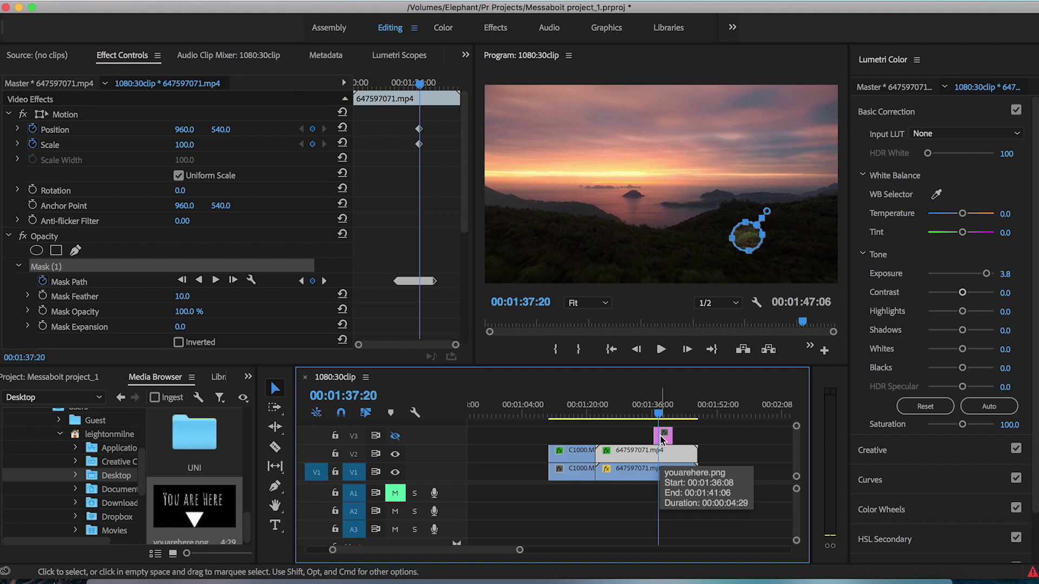
{"action": "left_click", "coordinate": [660, 436]}
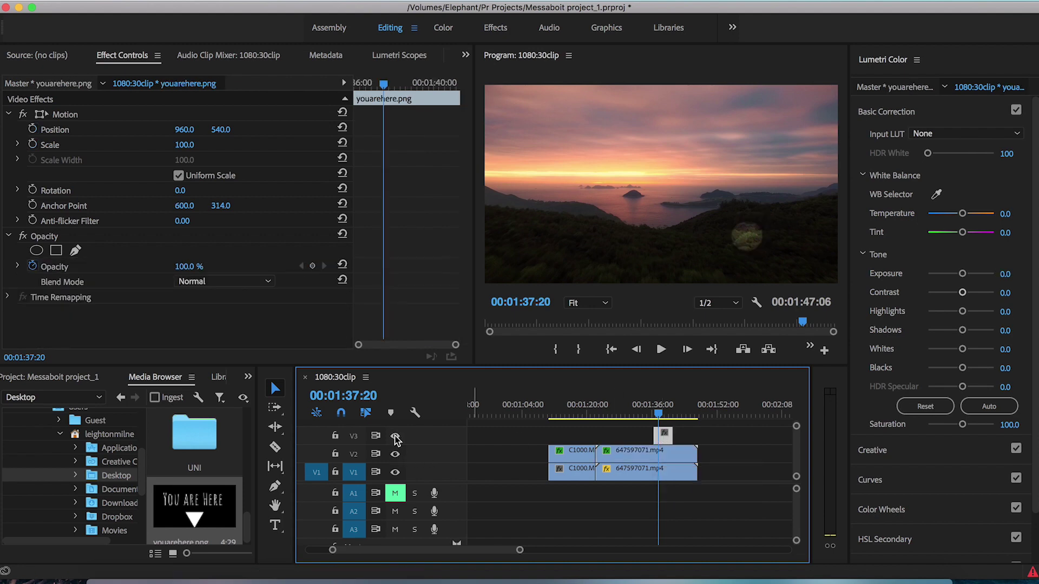
- Show the You are Here graphic again, scale it to 62, and extend its clip earlier
{"action": "left_click", "coordinate": [395, 436]}
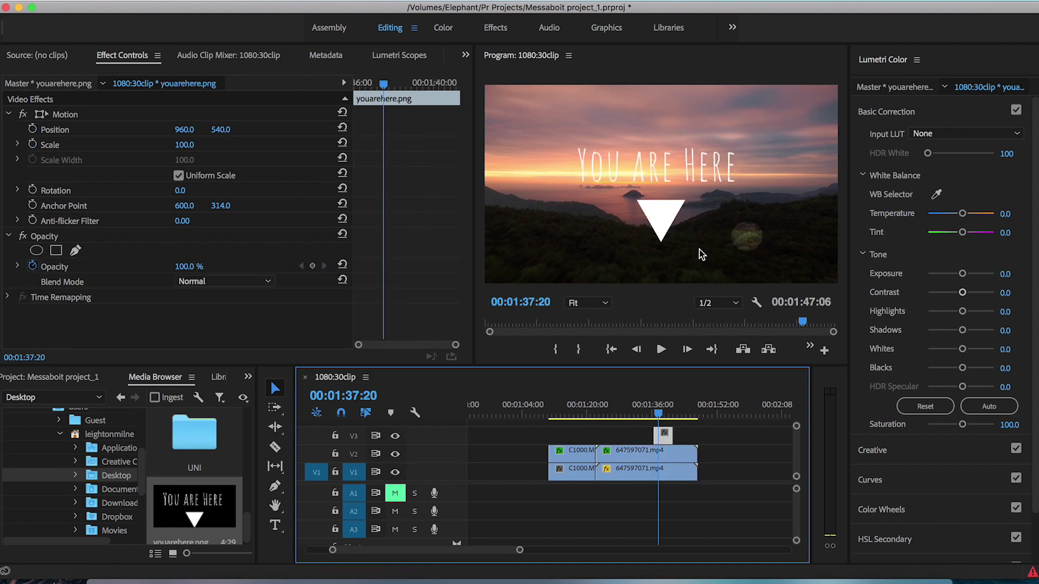
{"action": "left_click", "coordinate": [664, 162]}
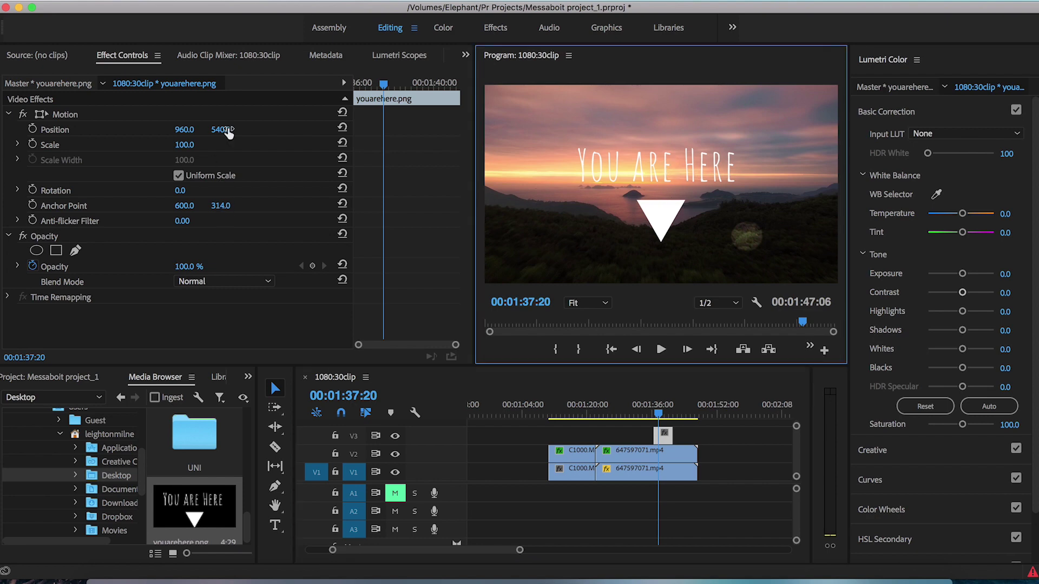
{"action": "left_click_drag", "start_coordinate": [184, 145], "coordinate": [430, 130]}
{"action": "left_click", "coordinate": [653, 469]}
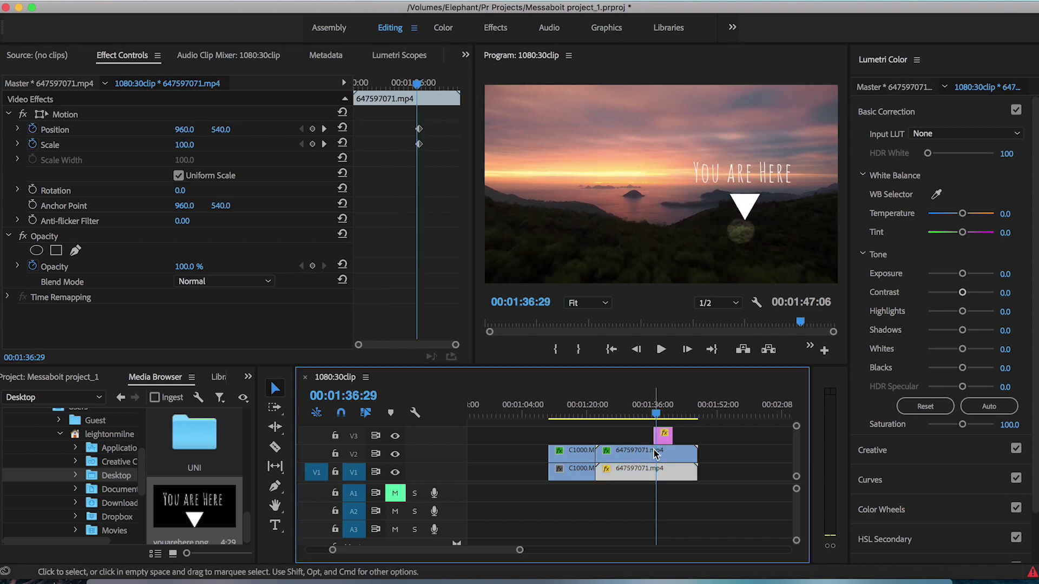
{"action": "mouse_move", "coordinate": [655, 436]}
{"action": "left_mouse_down"}
{"action": "mouse_move", "coordinate": [648, 417]}
{"action": "mouse_move", "coordinate": [634, 417]}
{"action": "mouse_move", "coordinate": [671, 417]}
{"action": "mouse_move", "coordinate": [667, 436]}
{"action": "left_mouse_up"}
- Position the graphic at 1312, 486 over the bright spot and start Position keyframing
{"action": "left_click_drag", "start_coordinate": [185, 134], "coordinate": [144, 134]}
{"action": "left_click_drag", "start_coordinate": [226, 136], "coordinate": [196, 136]}
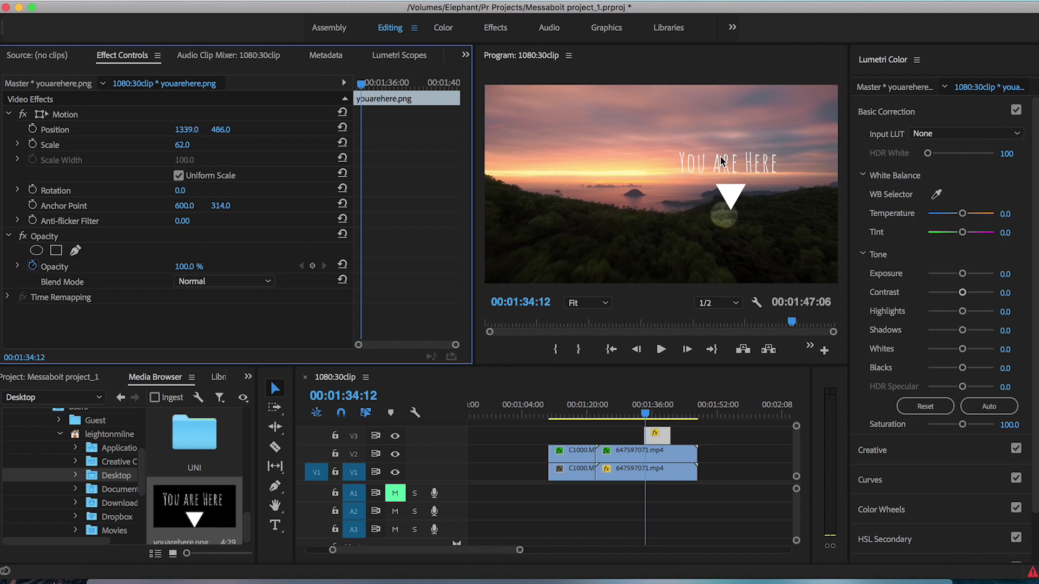
{"action": "left_click_drag", "start_coordinate": [714, 167], "coordinate": [709, 166]}
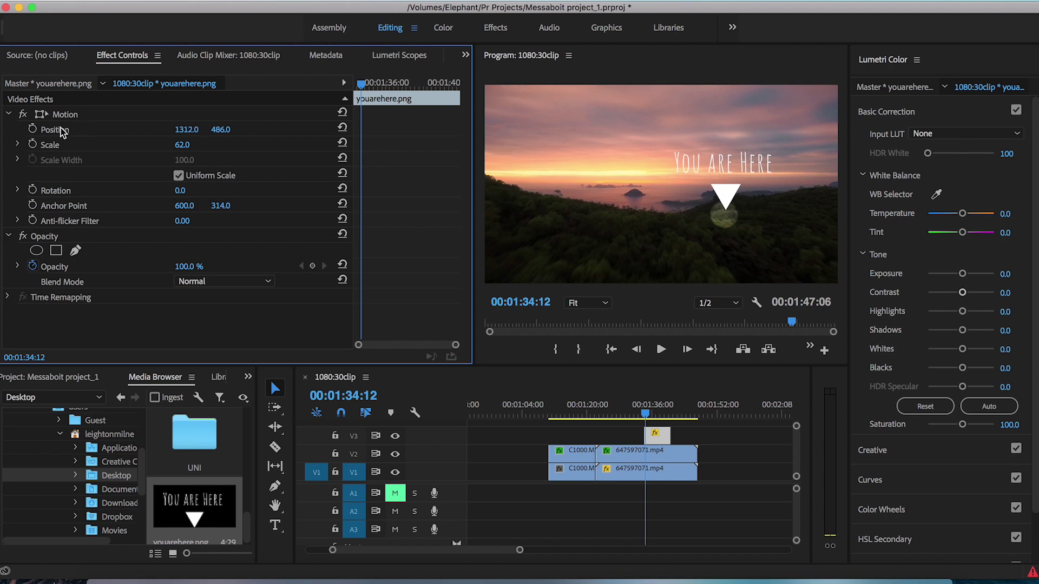
{"action": "left_click", "coordinate": [33, 130]}
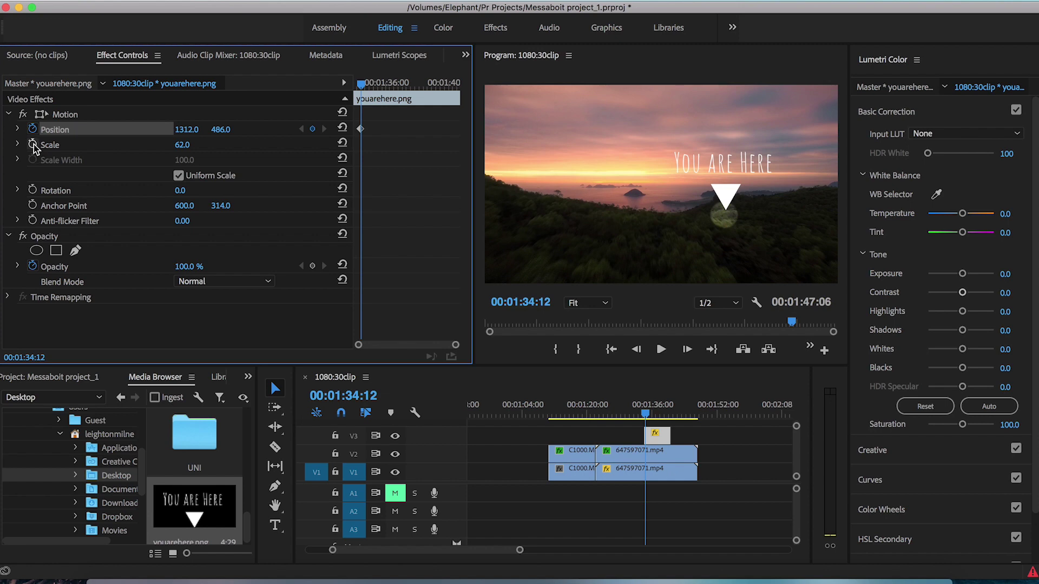
- Enable Scale animation on the title and move later along its clip
{"action": "left_click", "coordinate": [33, 144]}
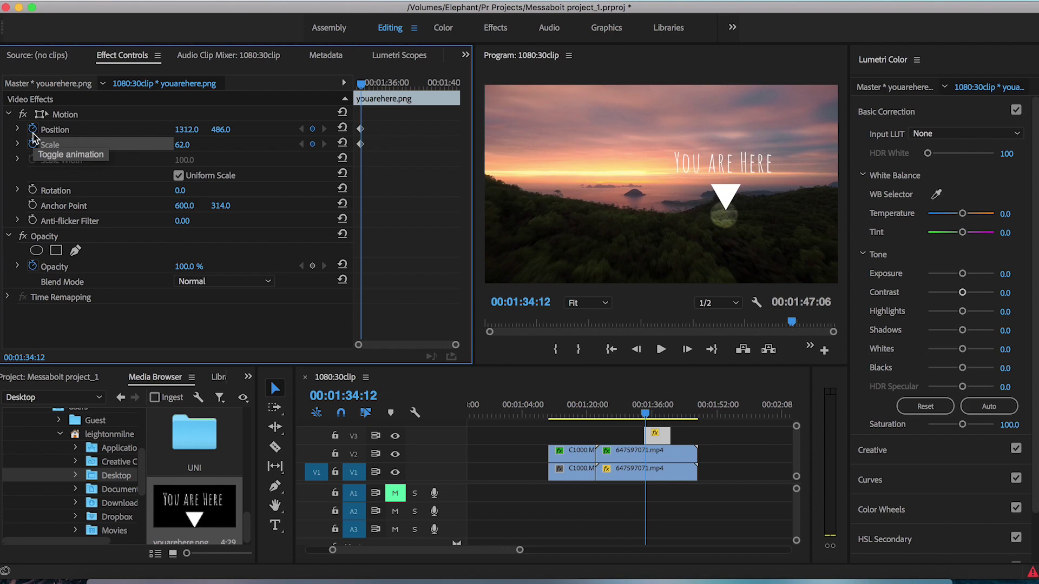
{"action": "left_click", "coordinate": [644, 471]}
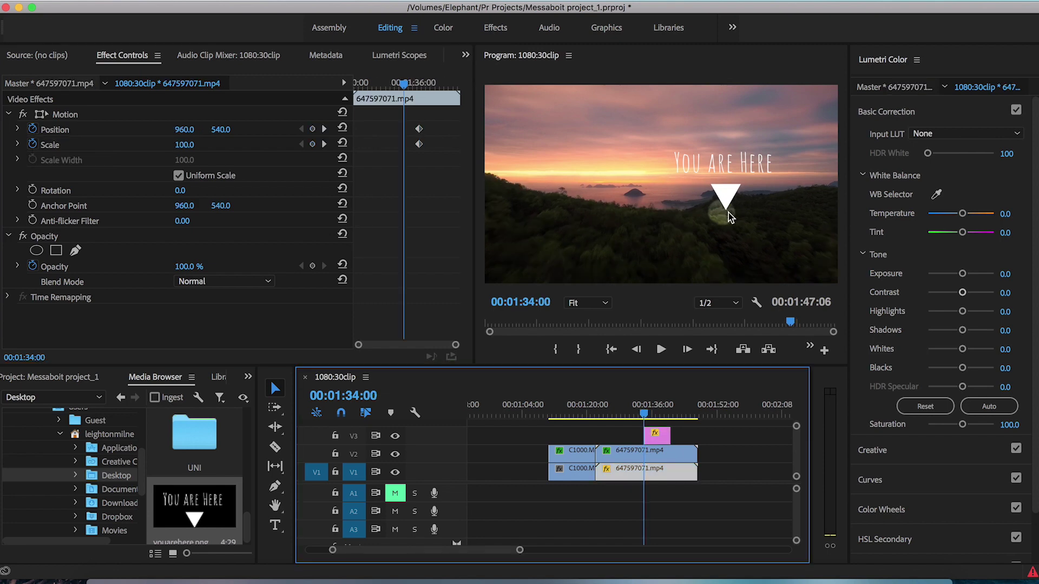
{"action": "left_click", "coordinate": [729, 213]}
{"action": "left_click_drag", "start_coordinate": [364, 82], "coordinate": [397, 87]}
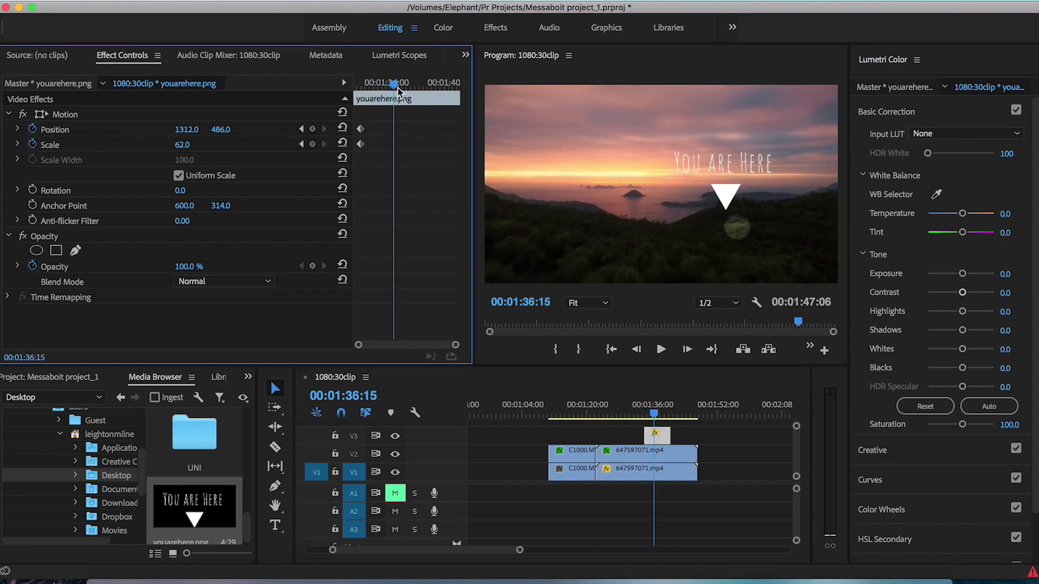
- Keyframe Scale and Position at 01:36:15, setting Position to 1375, 547
{"action": "left_click", "coordinate": [313, 145]}
{"action": "left_click", "coordinate": [313, 129]}
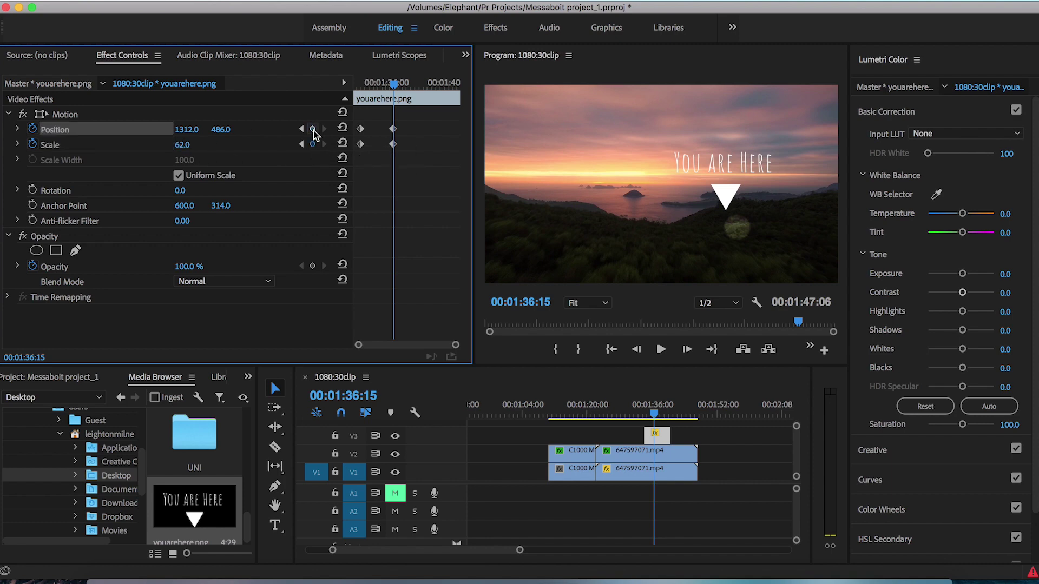
{"action": "left_click", "coordinate": [220, 130]}
{"action": "type", "text": "547"}
{"action": "key", "text": "Return"}
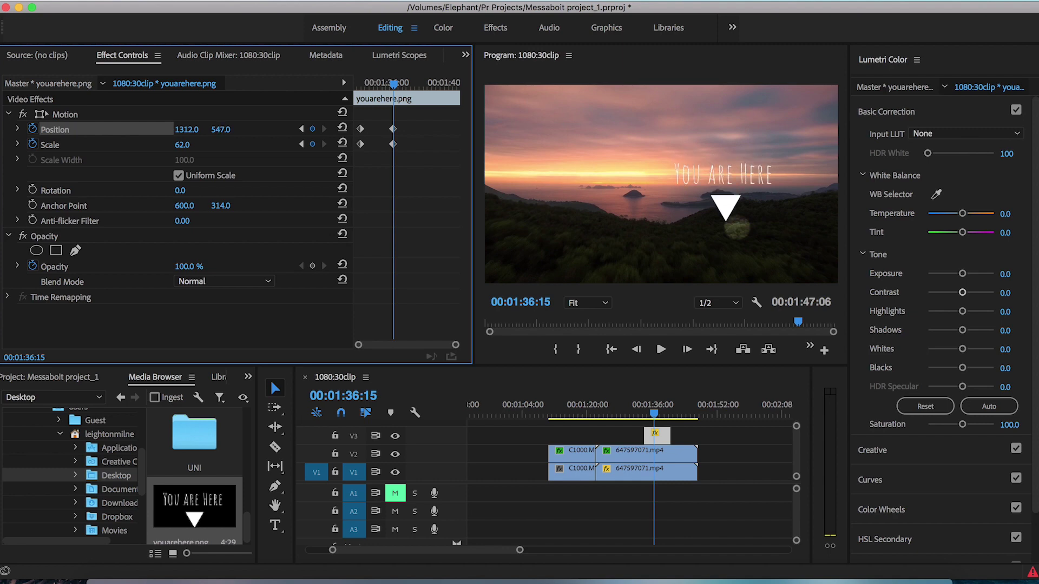
{"action": "left_click_drag", "start_coordinate": [192, 129], "coordinate": [226, 130]}
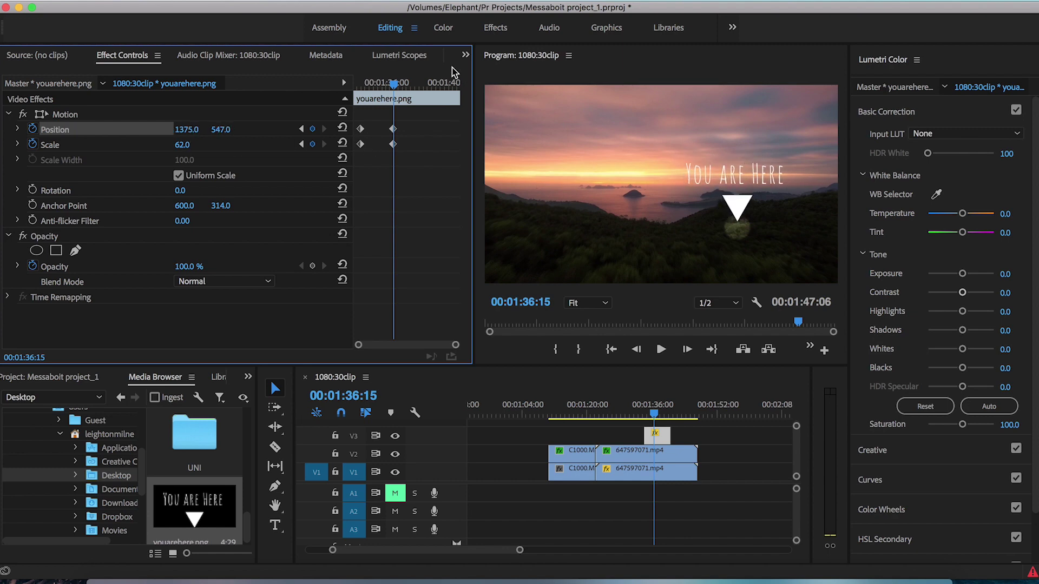
{"action": "left_click_drag", "start_coordinate": [394, 84], "coordinate": [427, 89]}
- Add Position and Scale keyframes at 01:38:20 and move the title right and down over the trees
{"action": "left_click", "coordinate": [312, 129]}
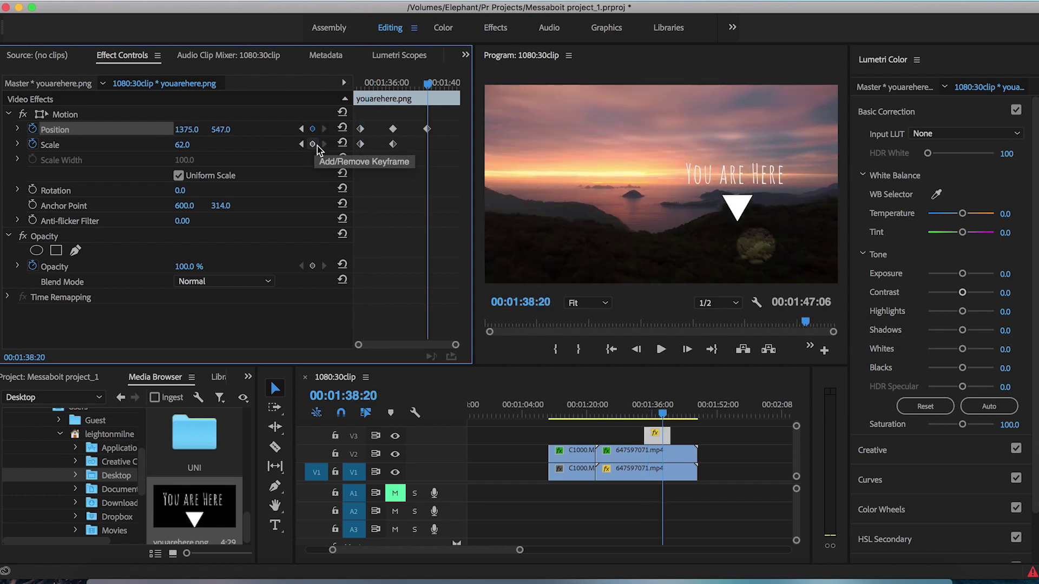
{"action": "left_click", "coordinate": [313, 144]}
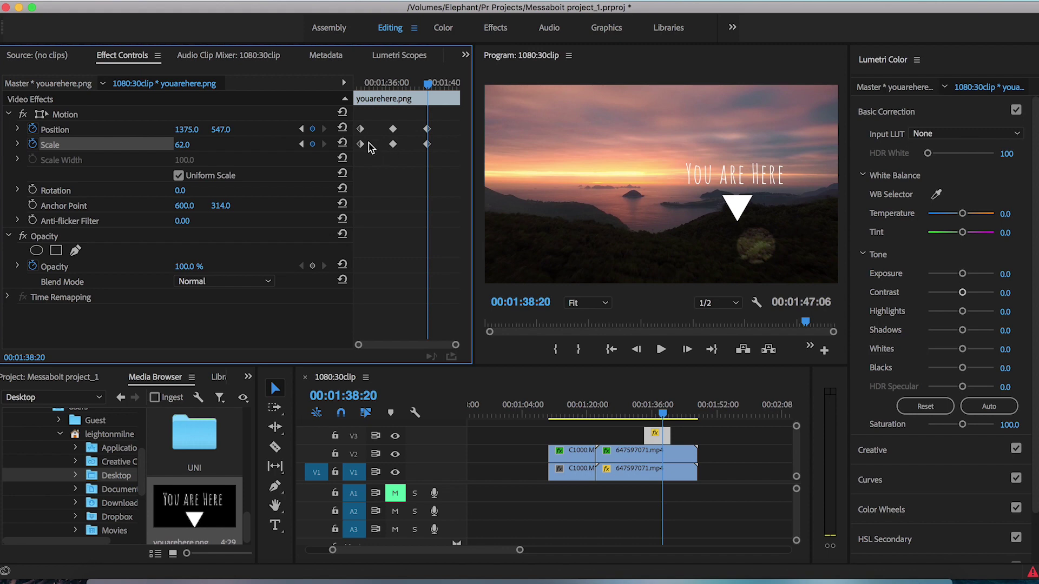
{"action": "left_click_drag", "start_coordinate": [221, 129], "coordinate": [260, 129]}
{"action": "left_click_drag", "start_coordinate": [187, 129], "coordinate": [252, 130]}
- At 01:40:01, keyframe the title to position 1615, 743 with Scale 52
{"action": "left_click", "coordinate": [669, 417]}
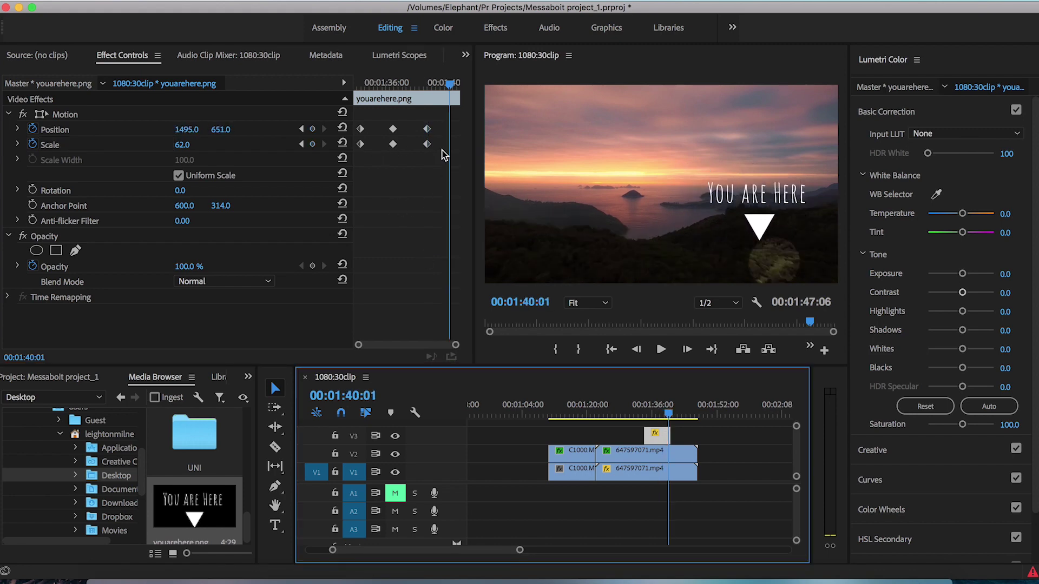
{"action": "left_click", "coordinate": [313, 129]}
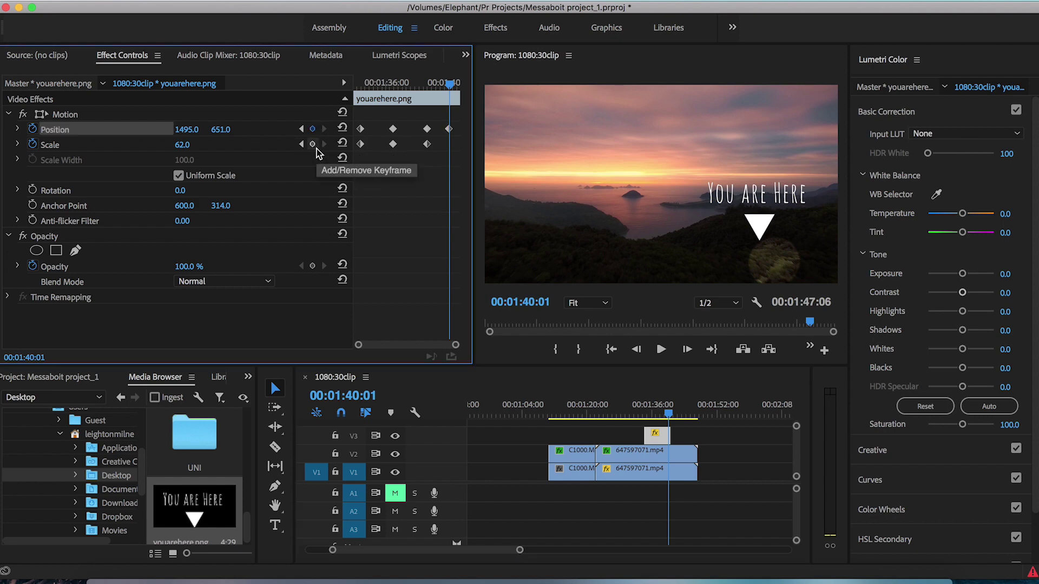
{"action": "left_click", "coordinate": [312, 144]}
{"action": "left_click_drag", "start_coordinate": [220, 129], "coordinate": [265, 129]}
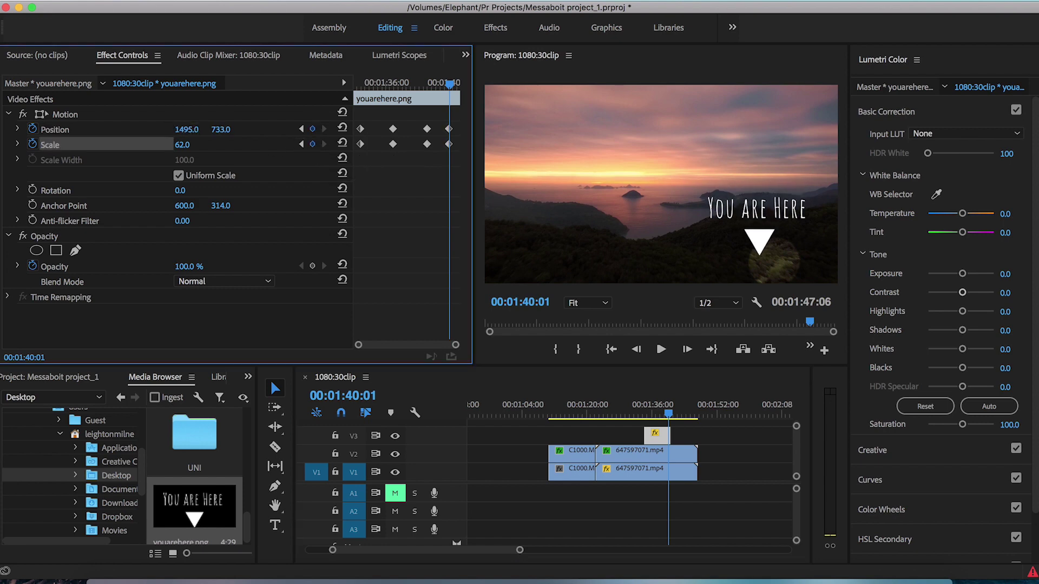
{"action": "left_click_drag", "start_coordinate": [187, 129], "coordinate": [252, 130]}
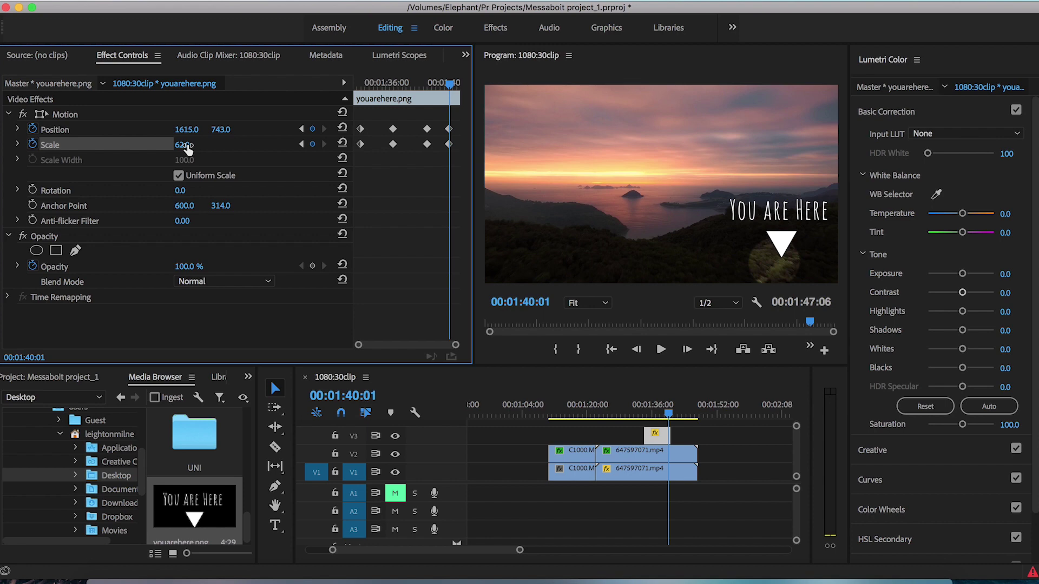
{"action": "left_click_drag", "start_coordinate": [199, 144], "coordinate": [193, 146]}
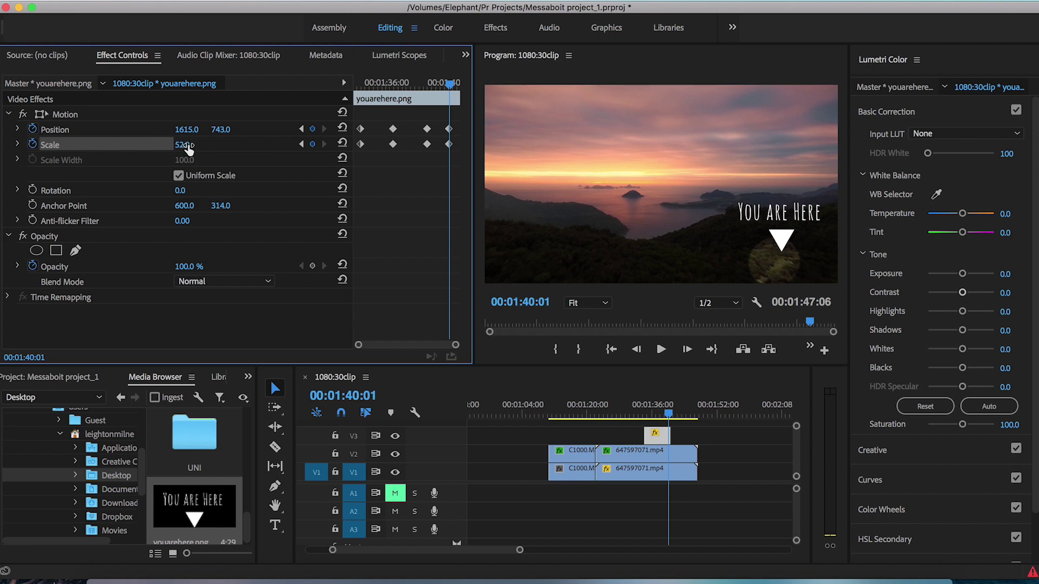
{"action": "left_click_drag", "start_coordinate": [449, 84], "coordinate": [444, 93]}
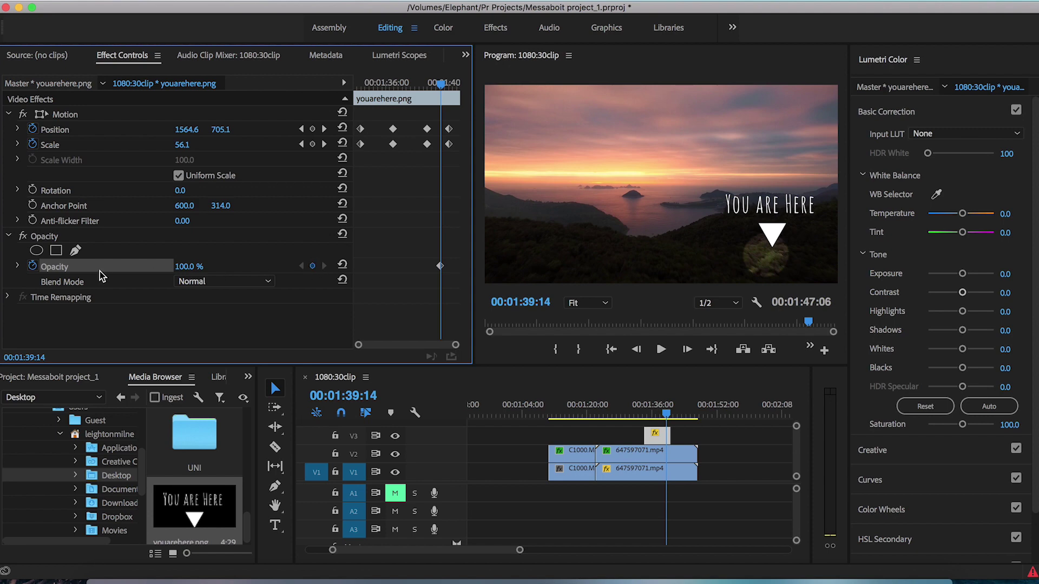
- Fade the title by lowering its Opacity near 01:39:29 and keyframing 0% at 01:34:13
{"action": "left_click_drag", "start_coordinate": [443, 86], "coordinate": [450, 88]}
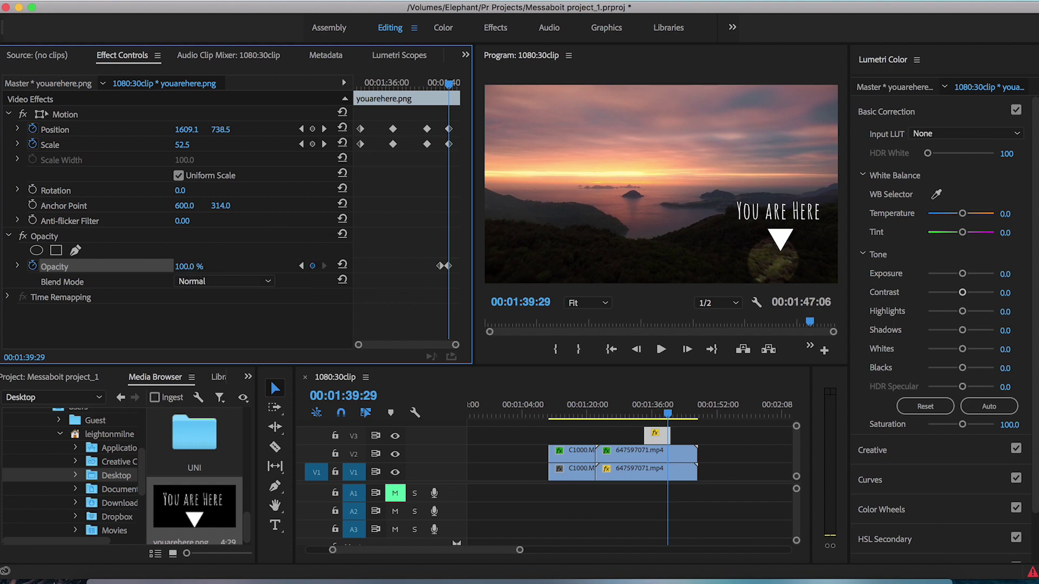
{"action": "left_click_drag", "start_coordinate": [187, 266], "coordinate": [133, 266]}
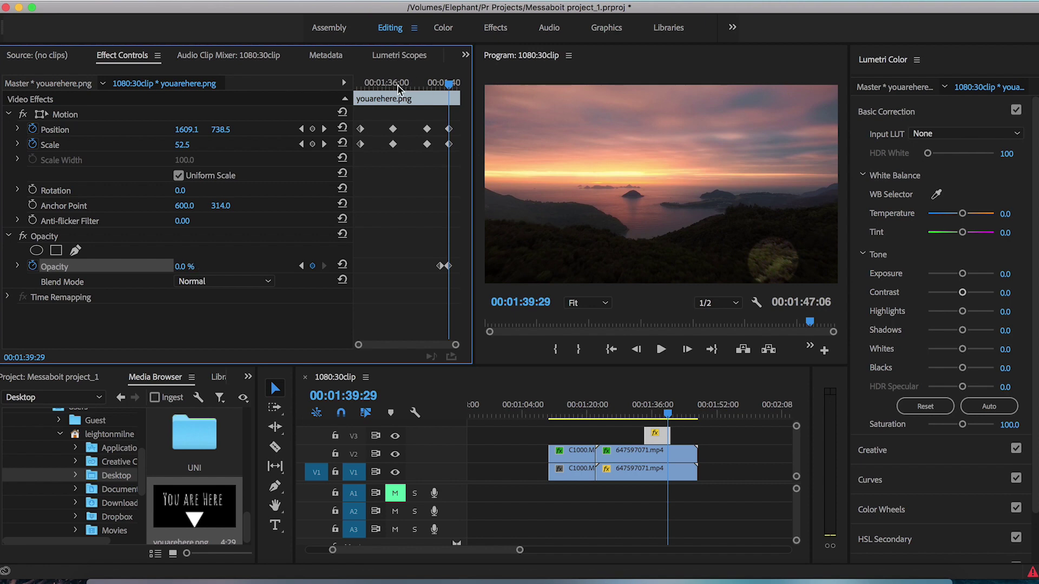
{"action": "left_click_drag", "start_coordinate": [398, 85], "coordinate": [364, 86]}
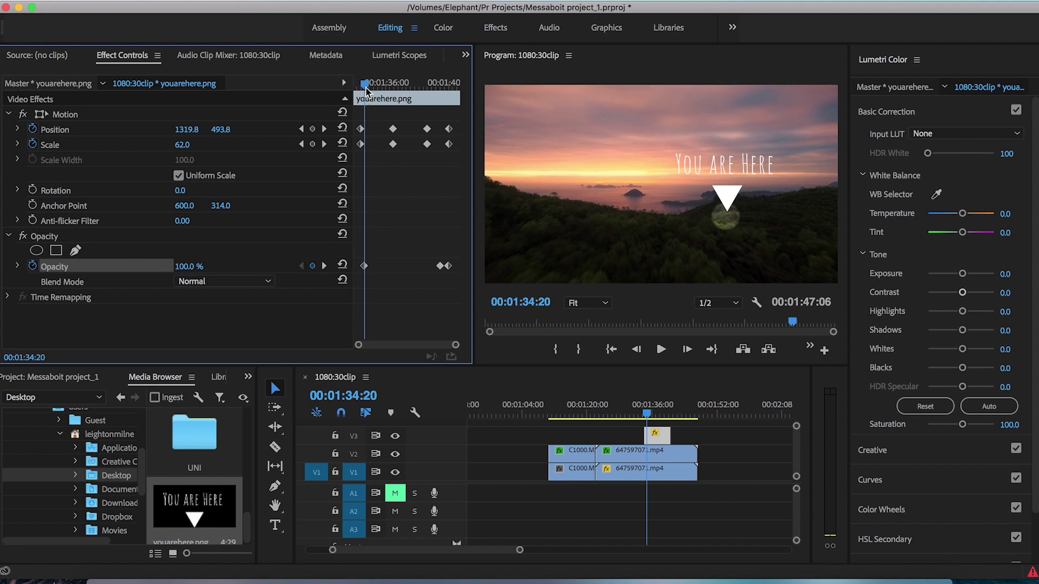
{"action": "left_click_drag", "start_coordinate": [366, 90], "coordinate": [363, 95]}
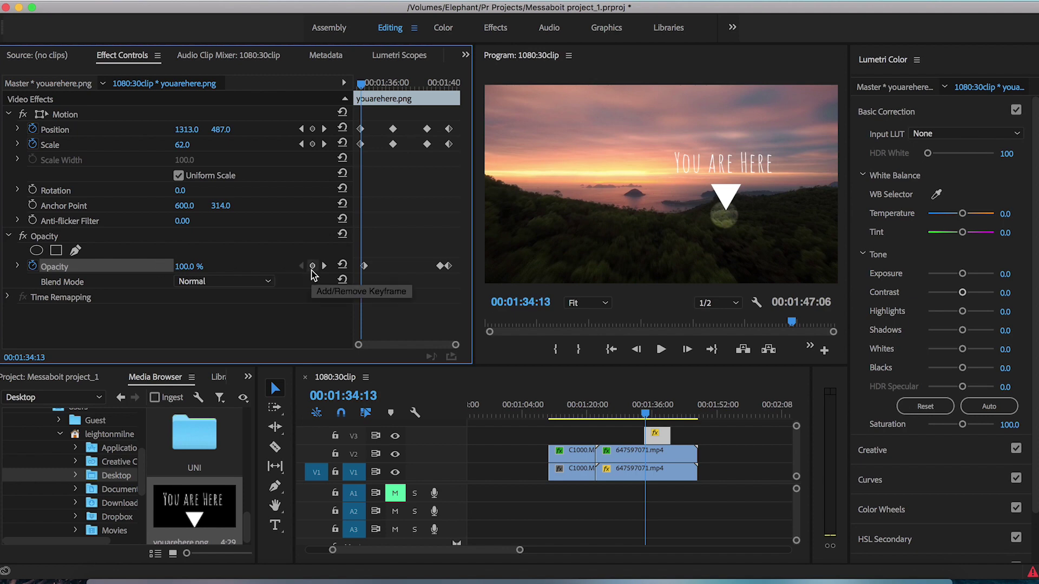
{"action": "left_click", "coordinate": [312, 266]}
{"action": "left_click_drag", "start_coordinate": [184, 266], "coordinate": [130, 266]}
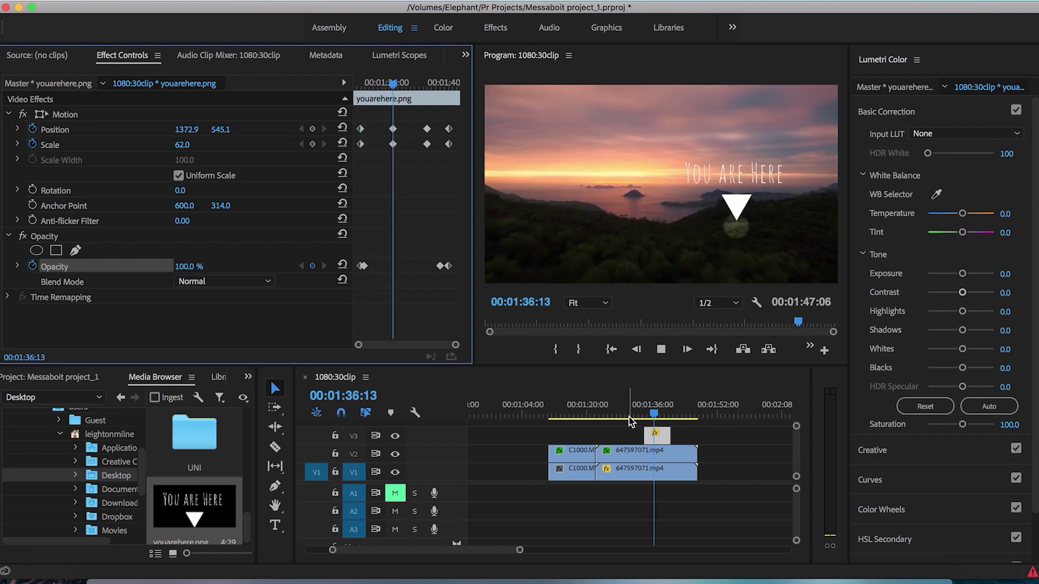
- Delete the masked duplicate clip on V2 and play back the edit
{"action": "left_click", "coordinate": [624, 455]}
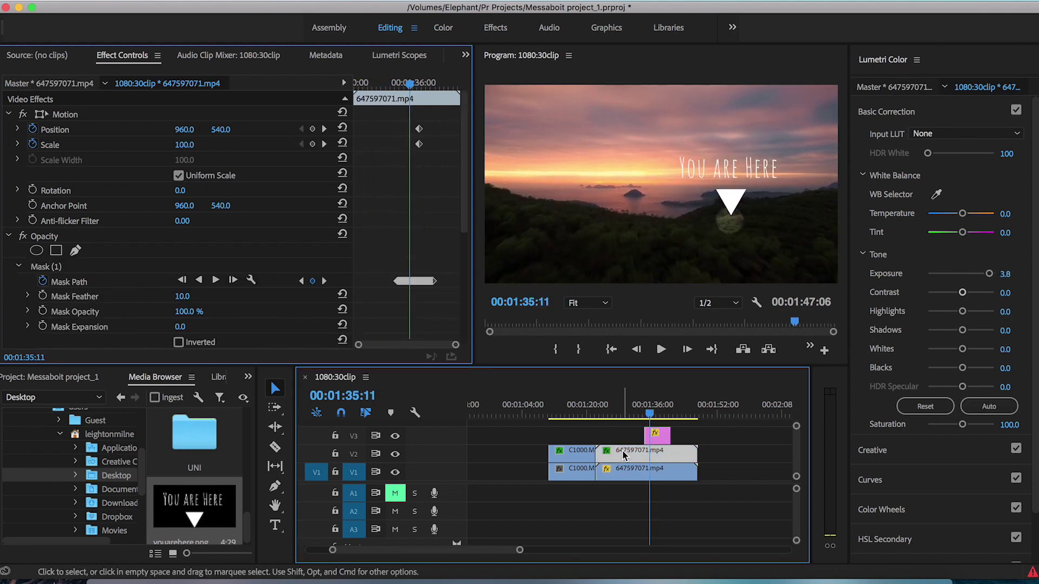
{"action": "key", "text": "Delete"}
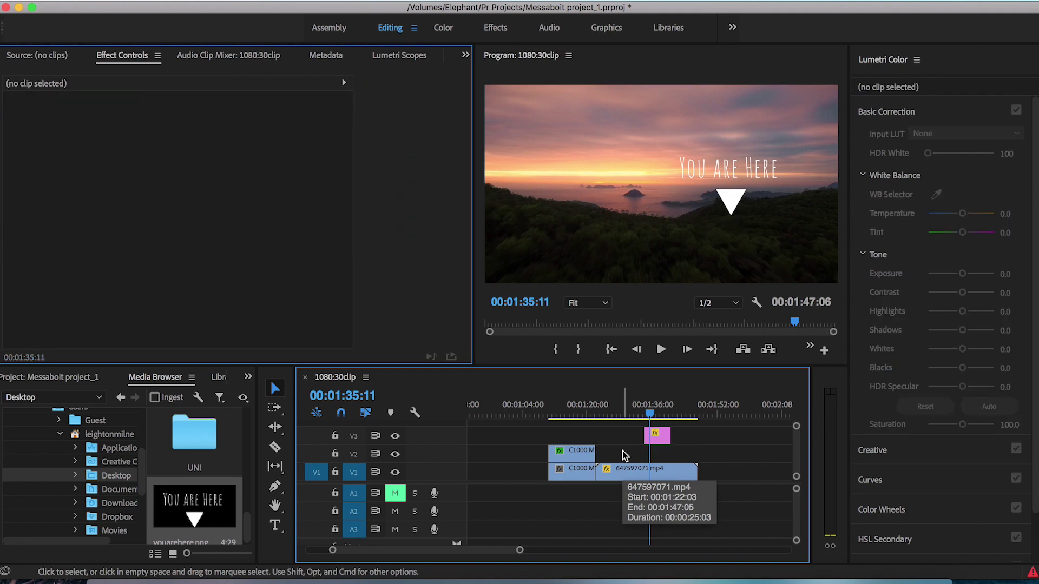
{"action": "key", "text": "d"}
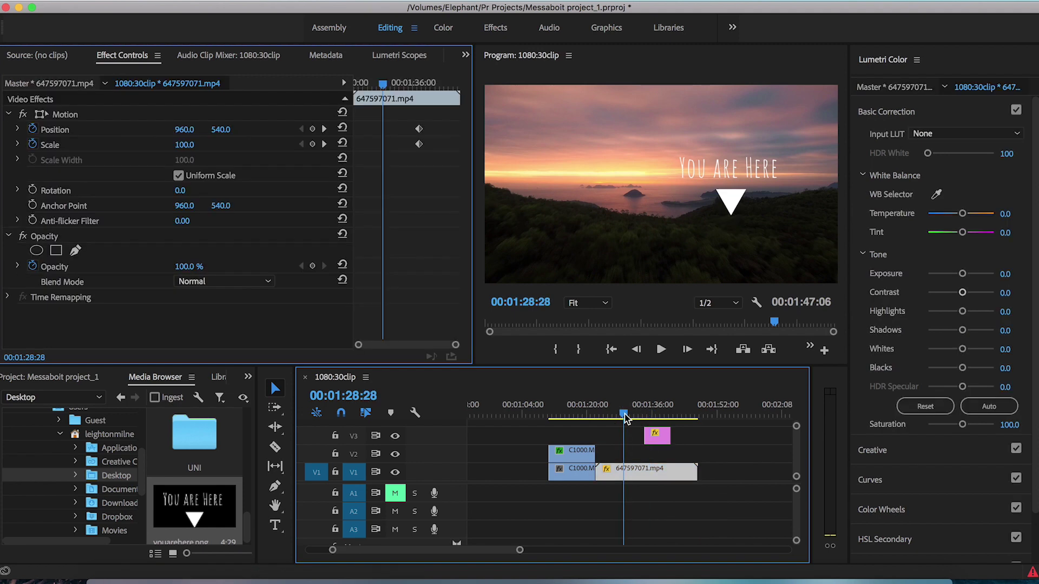
{"action": "key", "text": "shift+k"}
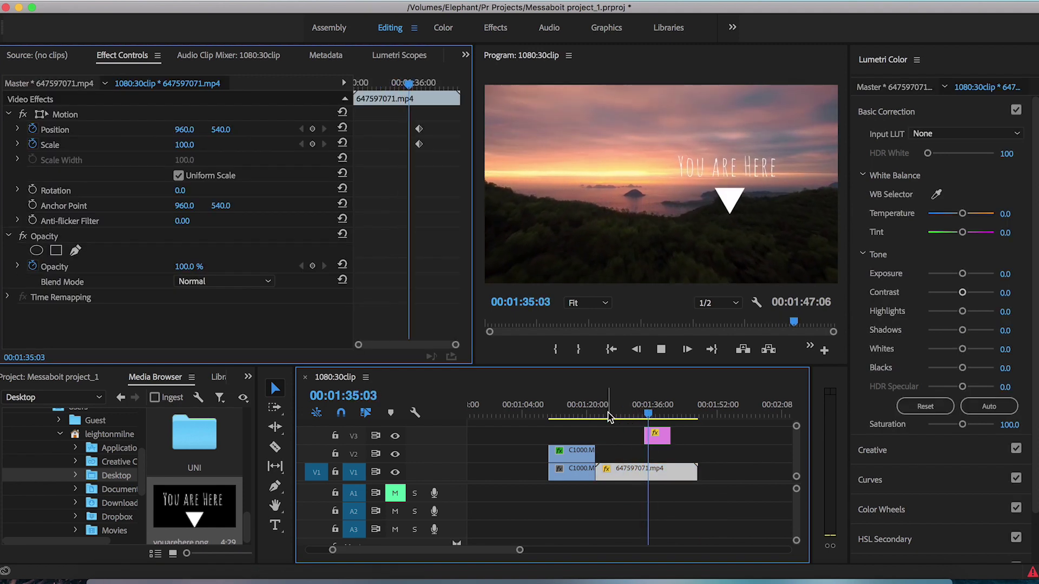
- Remove the extra middle Scale keyframe at 01:38:26 from the title clip
{"action": "left_click", "coordinate": [657, 436]}
{"action": "left_click_drag", "start_coordinate": [424, 103], "coordinate": [392, 88]}
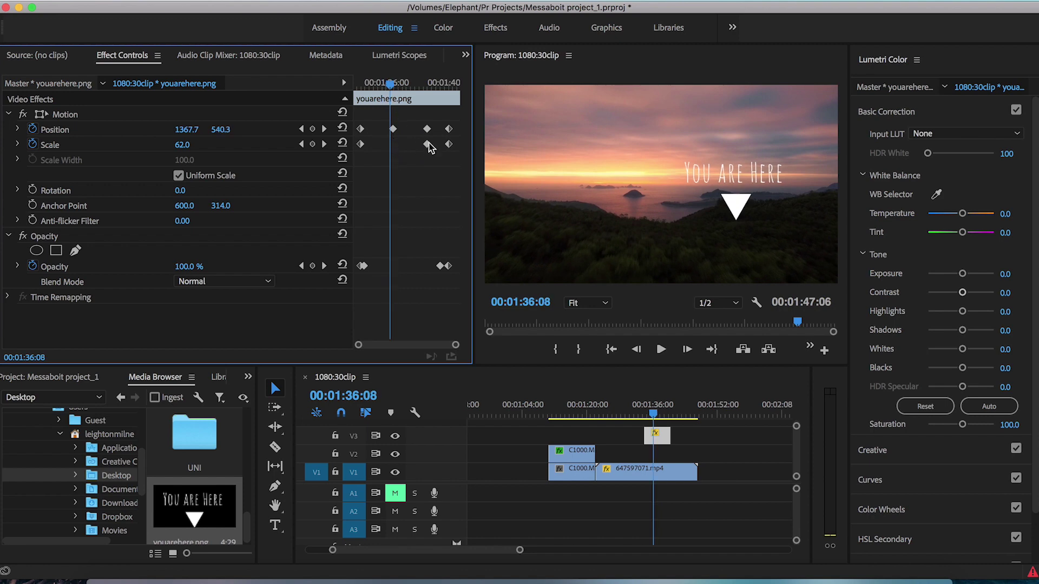
{"action": "key", "text": "Delete"}
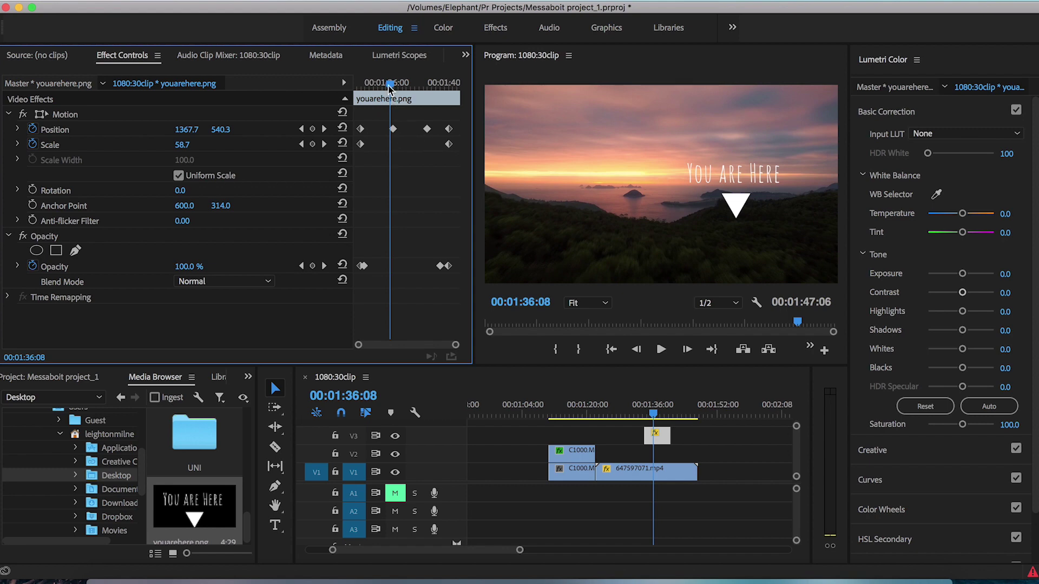
- Play back the title animation from its start and again from around 01:38
{"action": "key", "text": "space"}
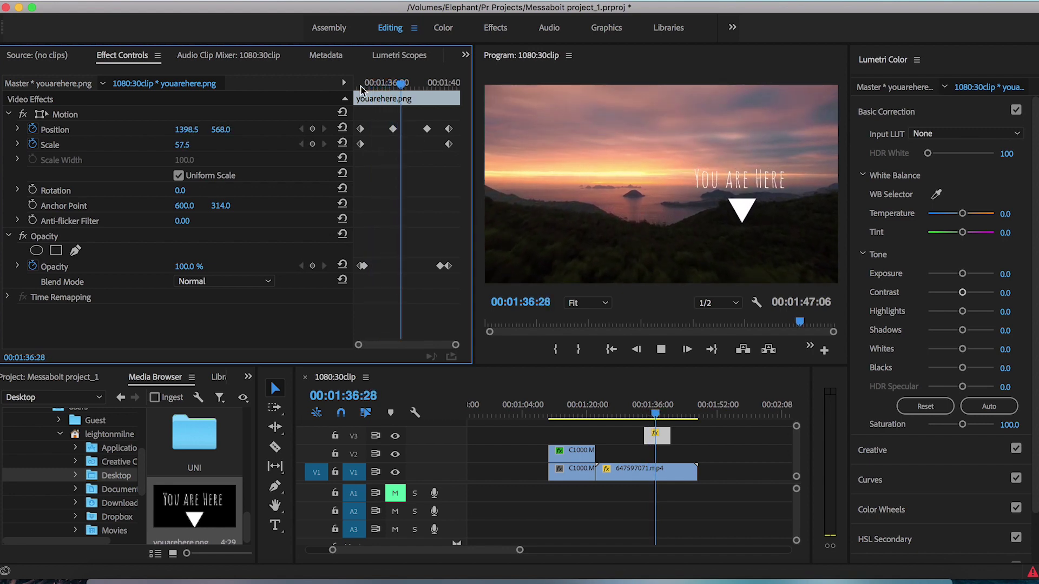
{"action": "left_click", "coordinate": [362, 87]}
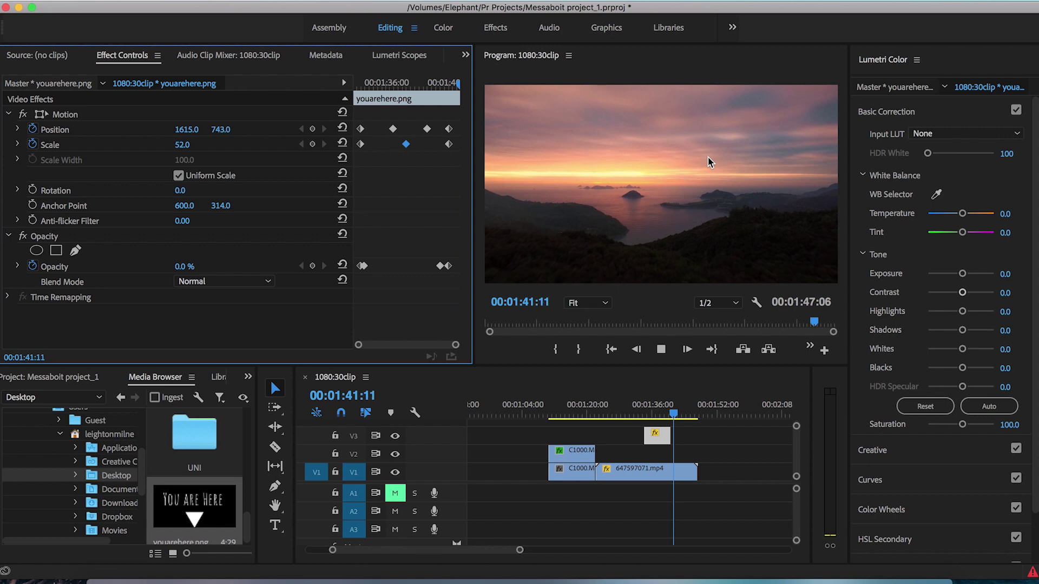
{"action": "key", "text": "space"}
{"action": "left_click", "coordinate": [651, 414]}
{"action": "key", "text": "space"}
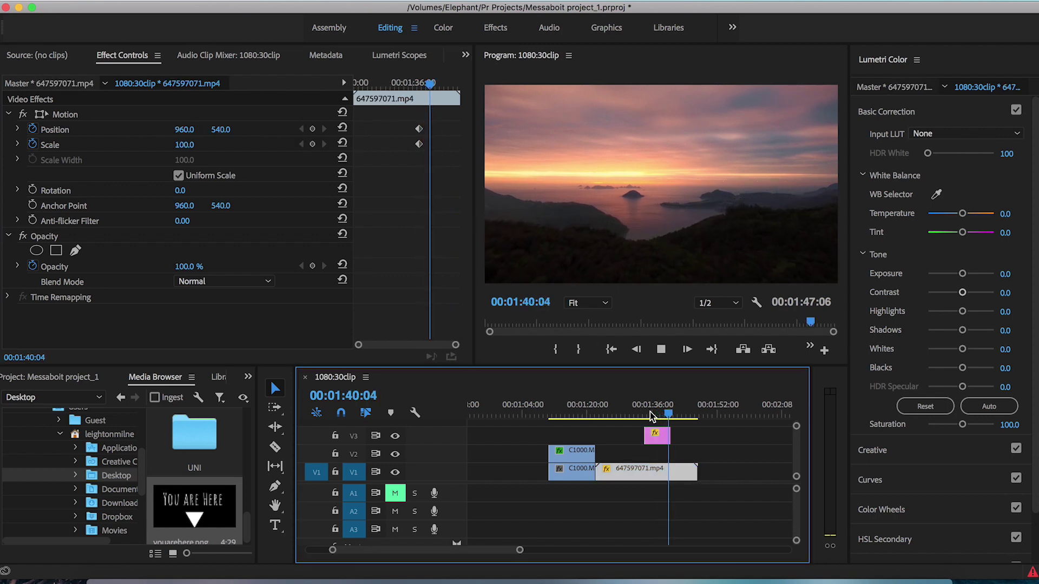
{"action": "left_click_drag", "start_coordinate": [651, 414], "coordinate": [656, 412]}
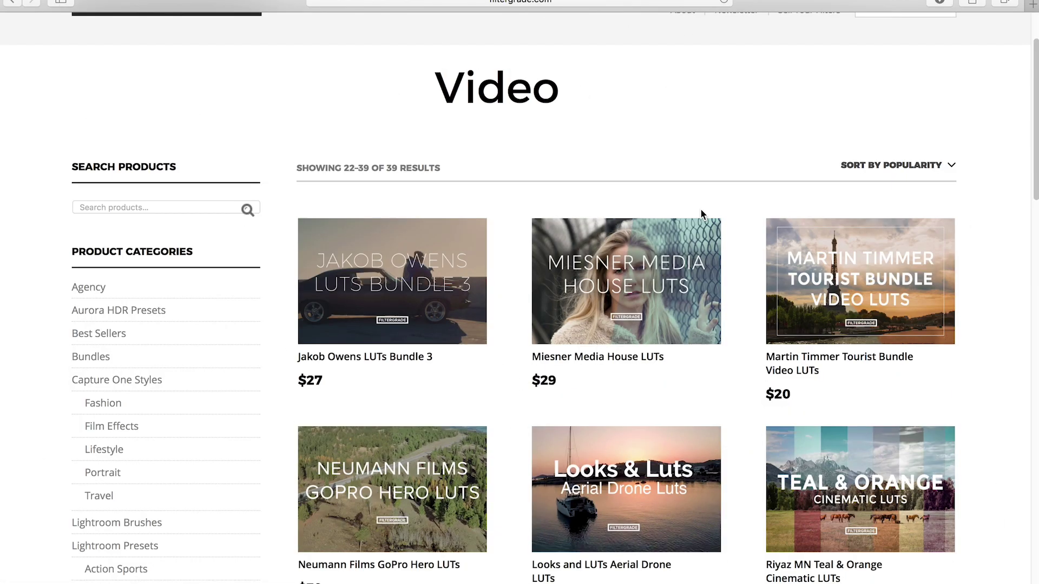
- Scroll through FilterGrade's LUT listings, such as Levels LUT Video LUTs and MajesticAsh LUTs Bundle
{"action": "scroll", "coordinate": [701, 209], "scroll_direction": "down", "scroll_amount": 5}
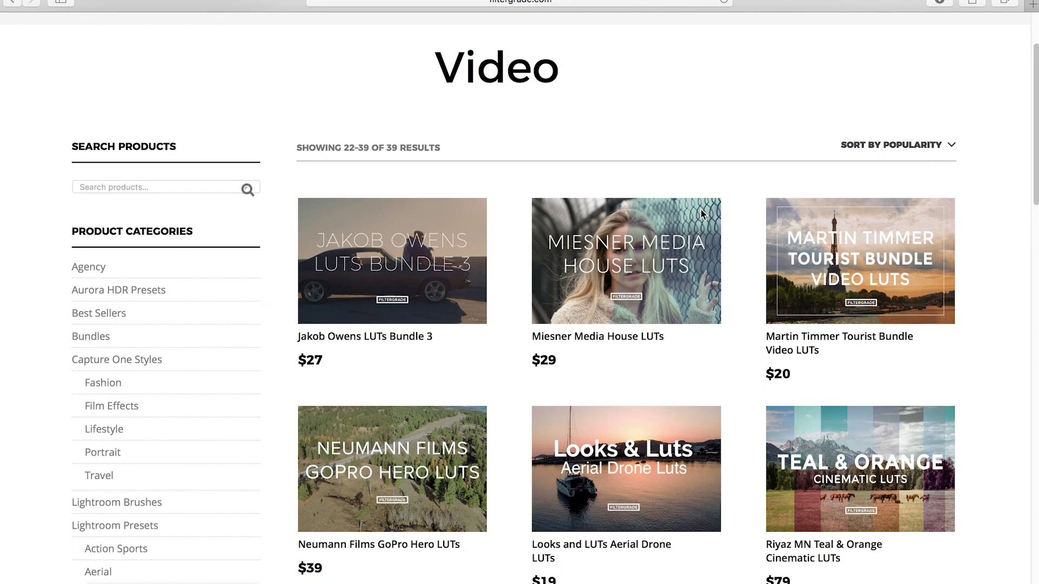
{"action": "scroll", "coordinate": [700, 214], "scroll_direction": "down", "scroll_amount": 5}
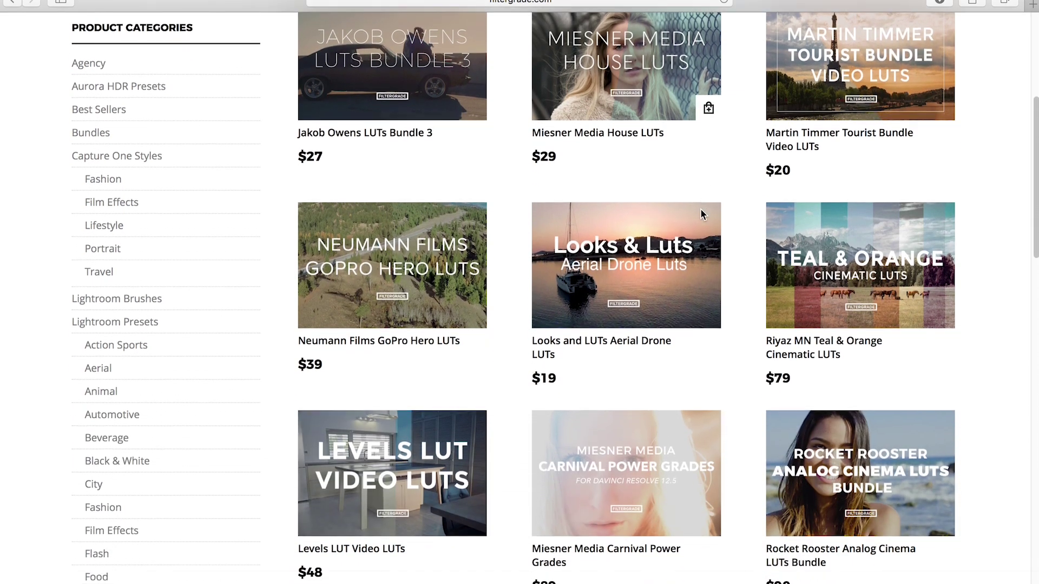
{"action": "scroll", "coordinate": [701, 214], "scroll_direction": "down", "scroll_amount": 3}
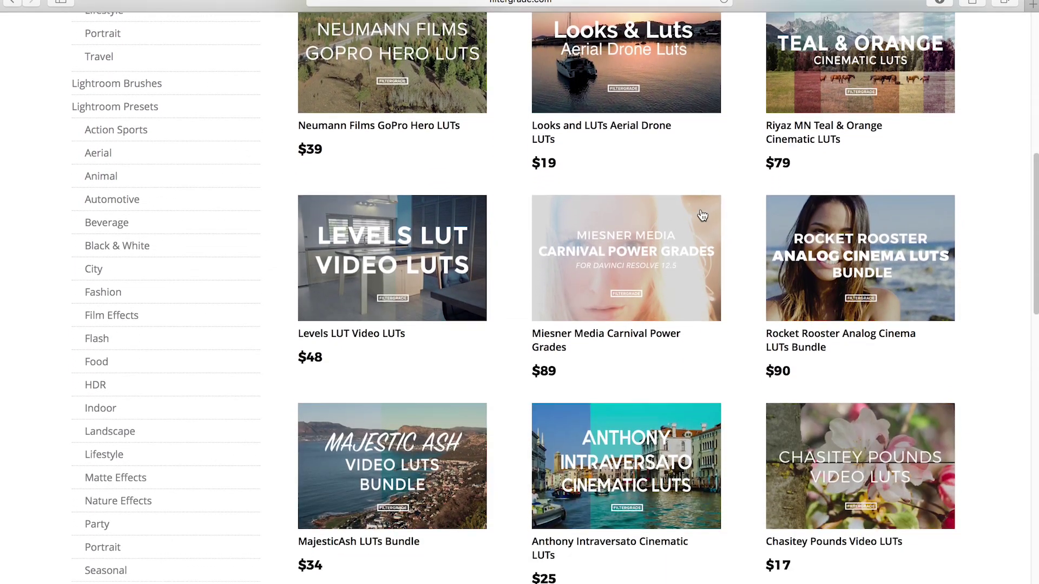
{"action": "scroll", "coordinate": [702, 214], "scroll_direction": "down", "scroll_amount": 2}
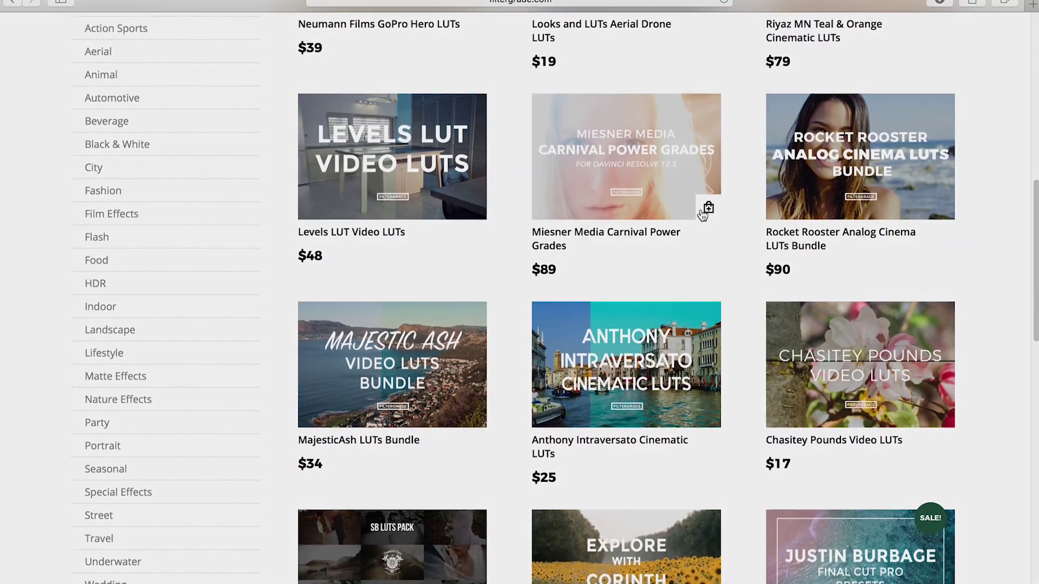